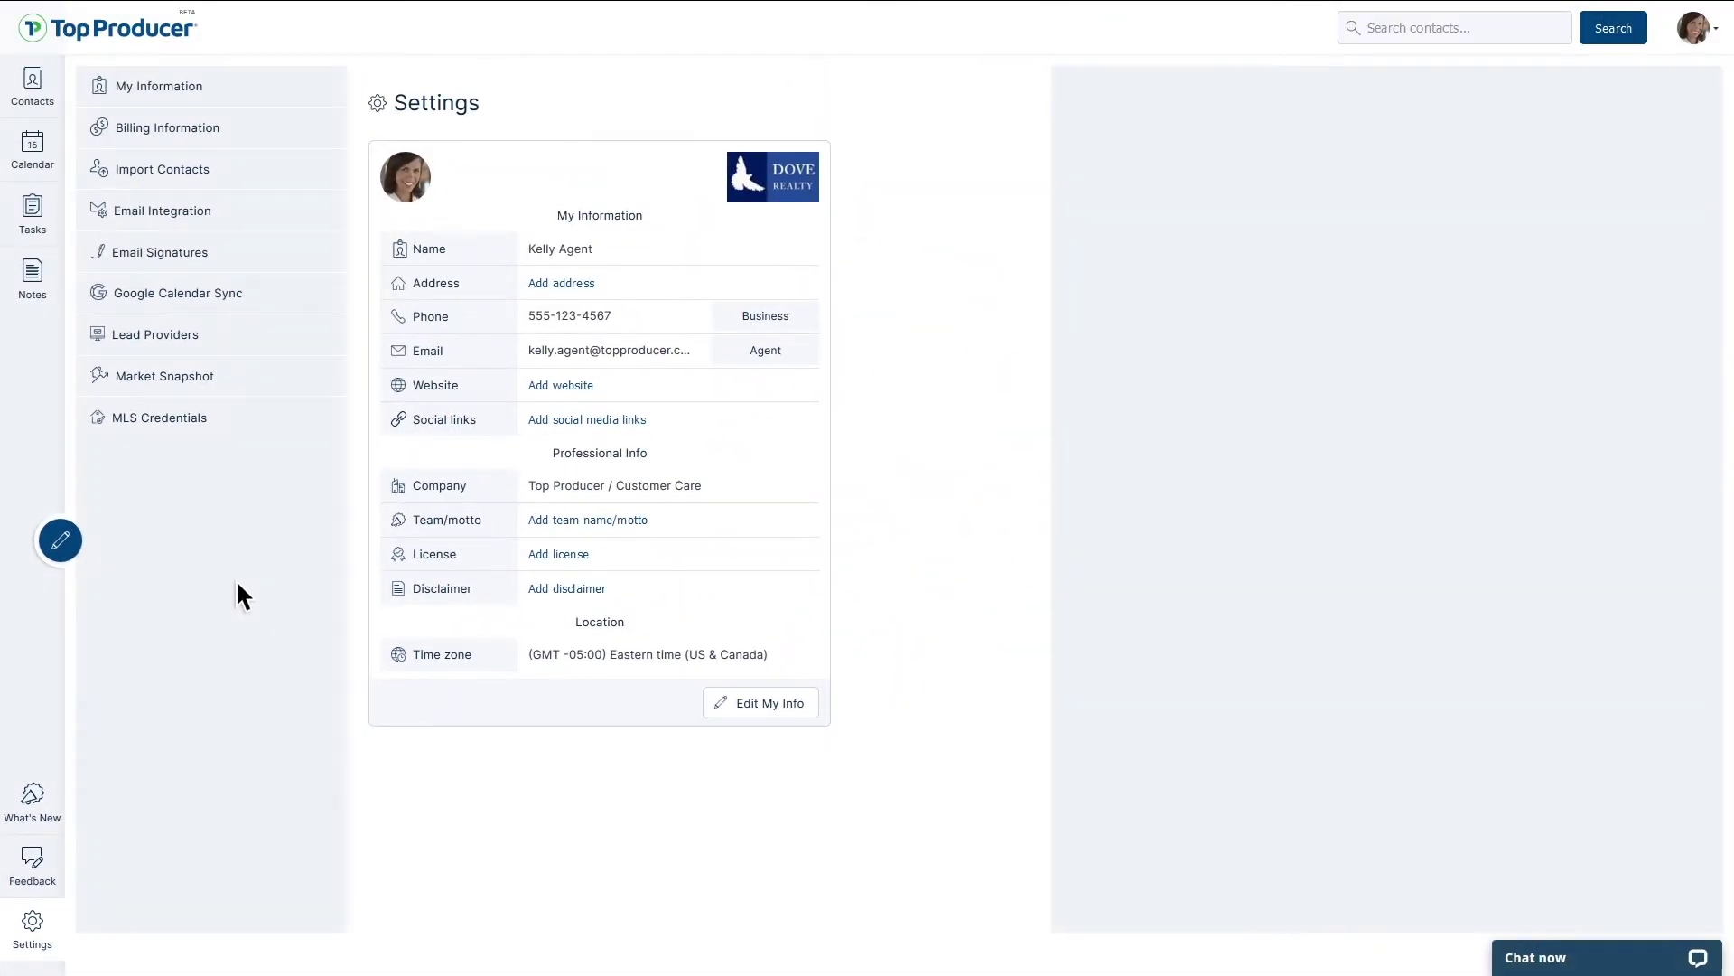
Choose contacts.csv as the file to import and upload it.
click(226, 171)
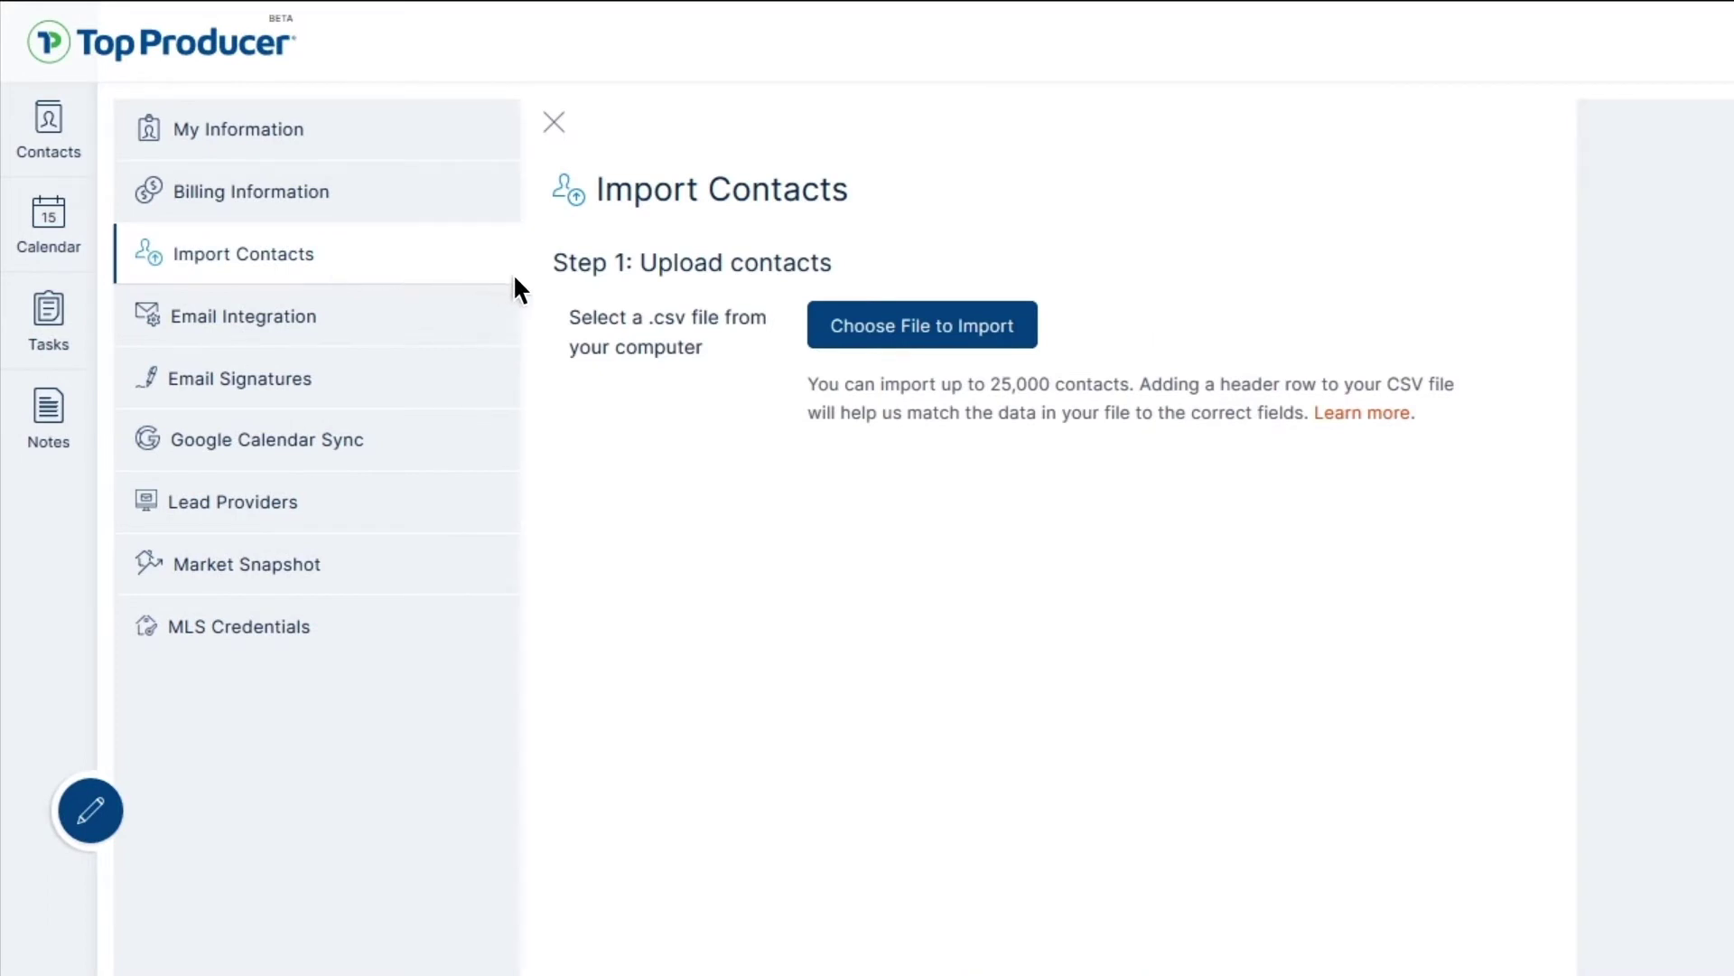
click(940, 331)
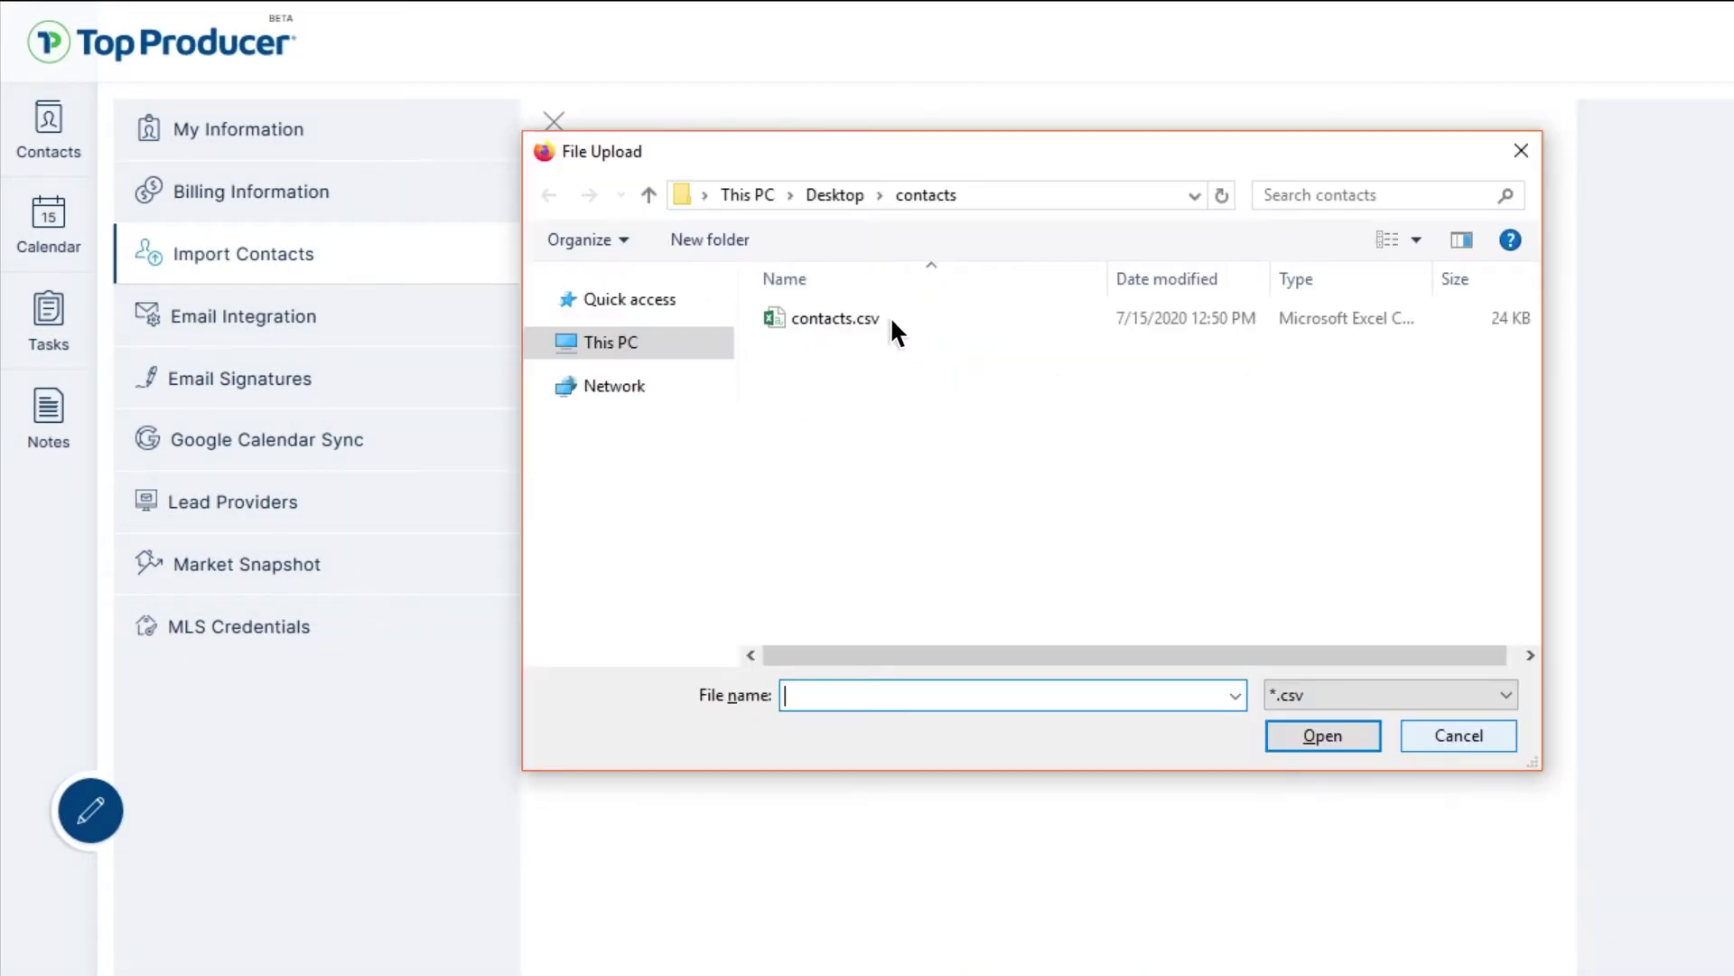
click(891, 321)
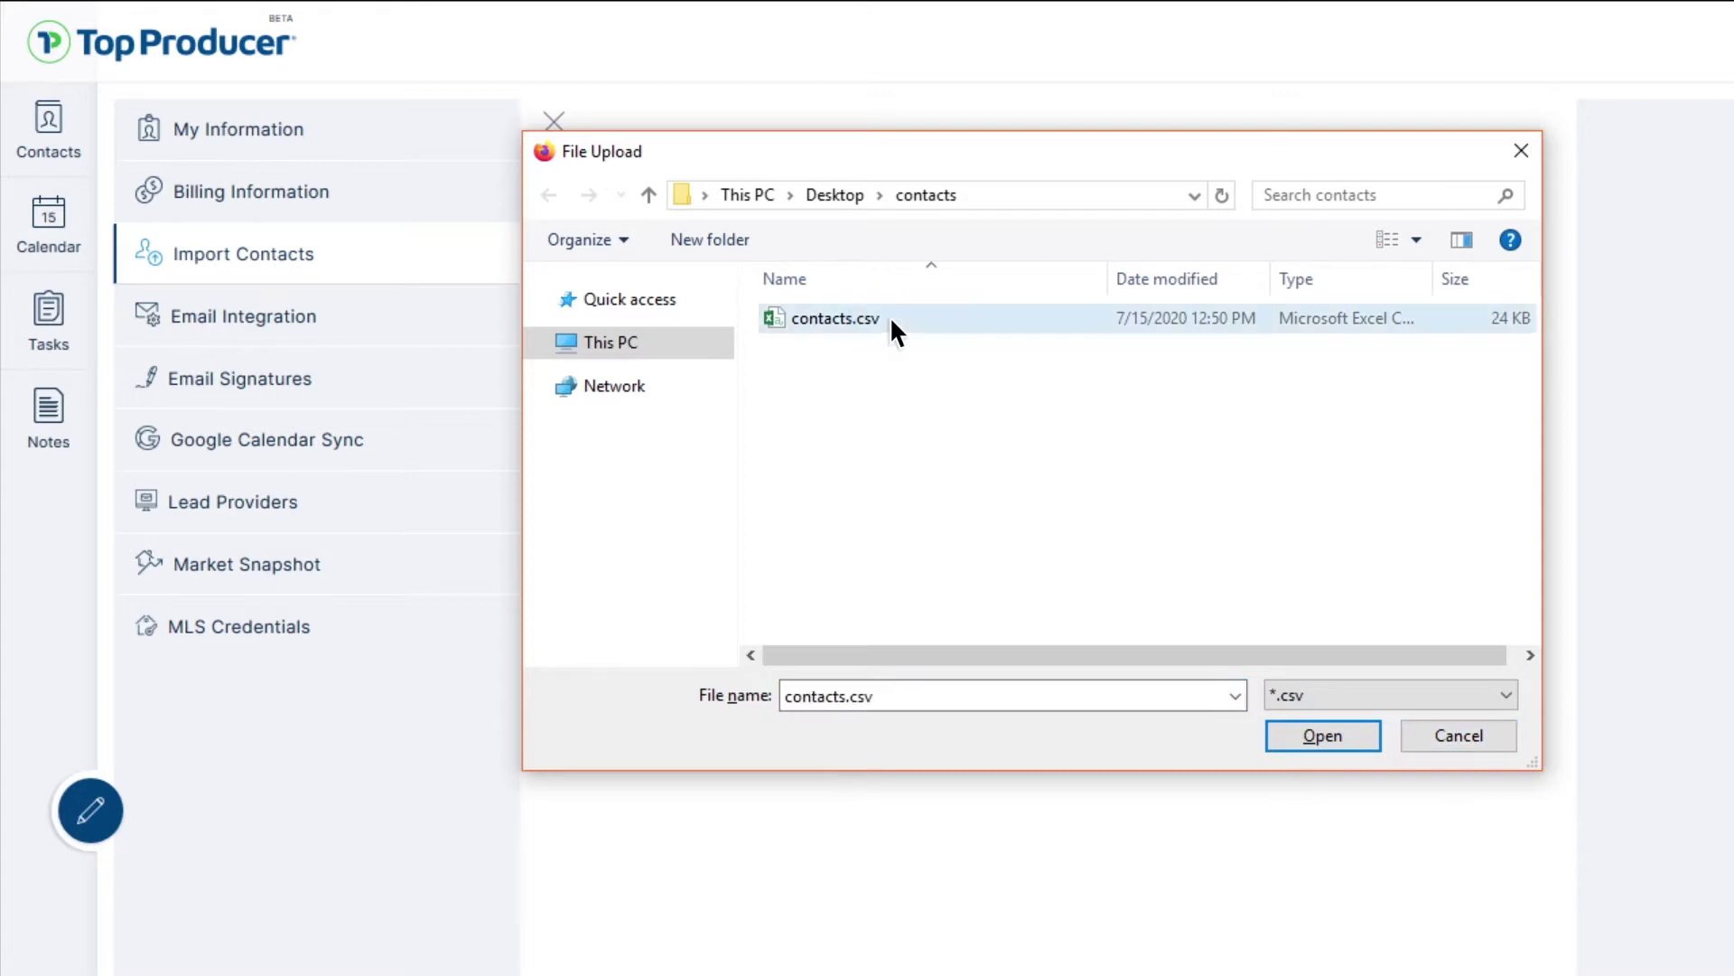
click(1352, 735)
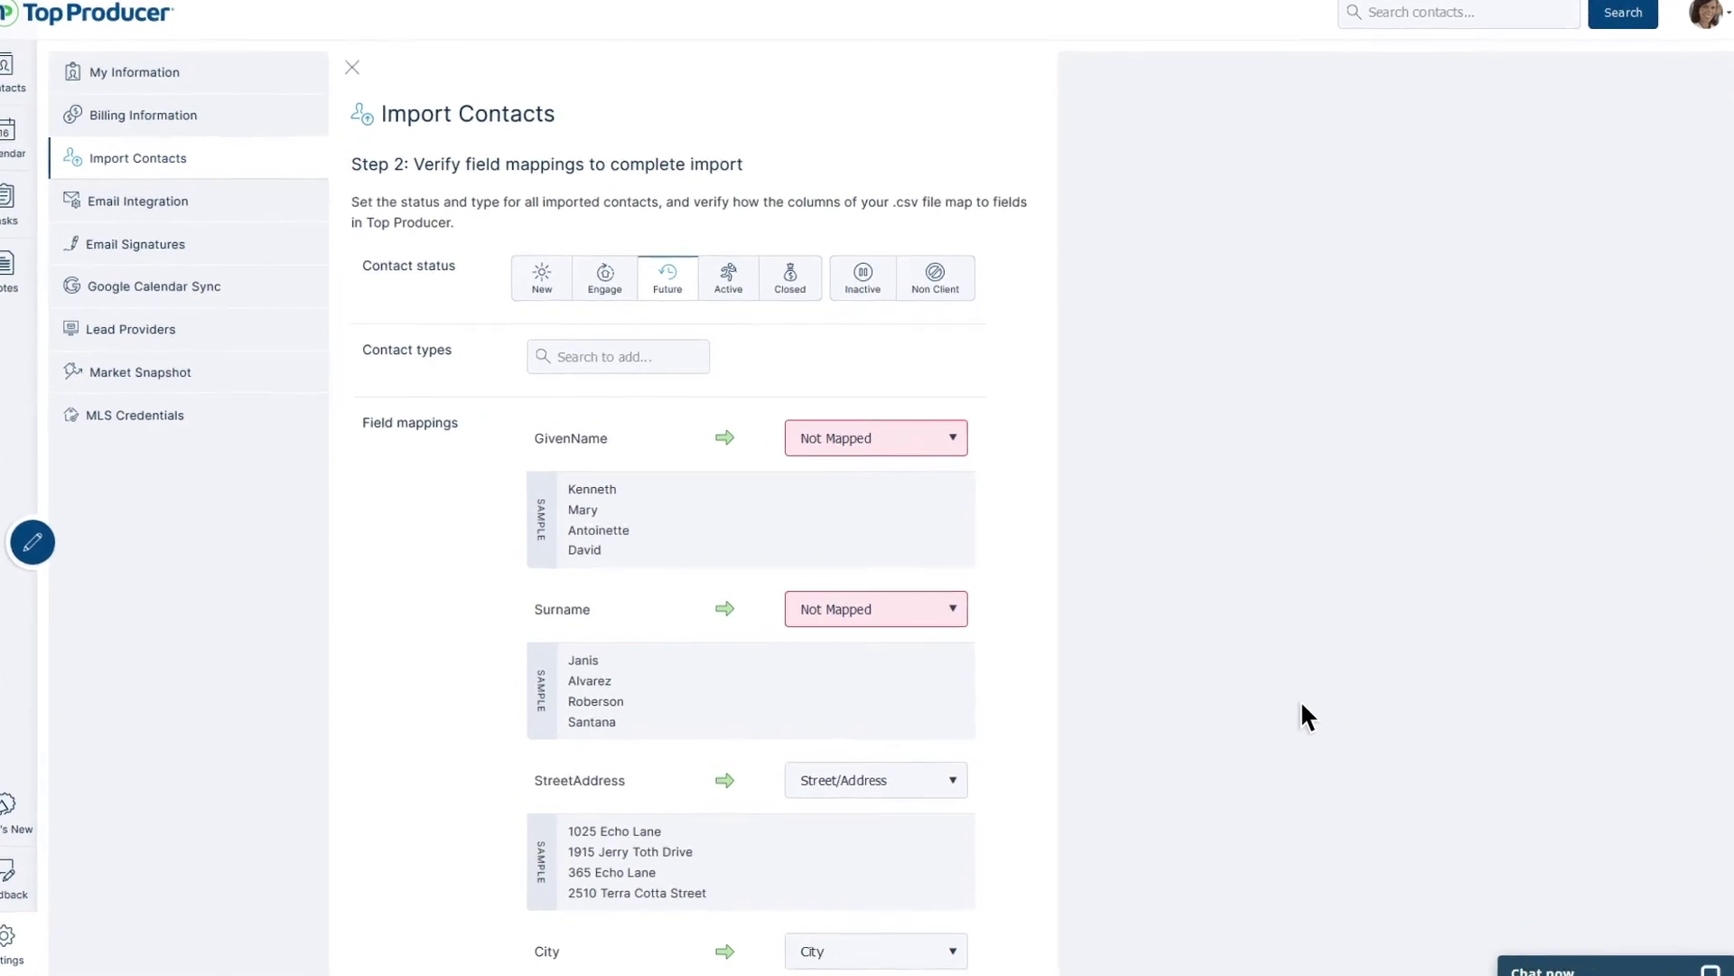
Map GivenName, Surname and EmailAddress to First Name, Last Name and Email Address.
click(927, 430)
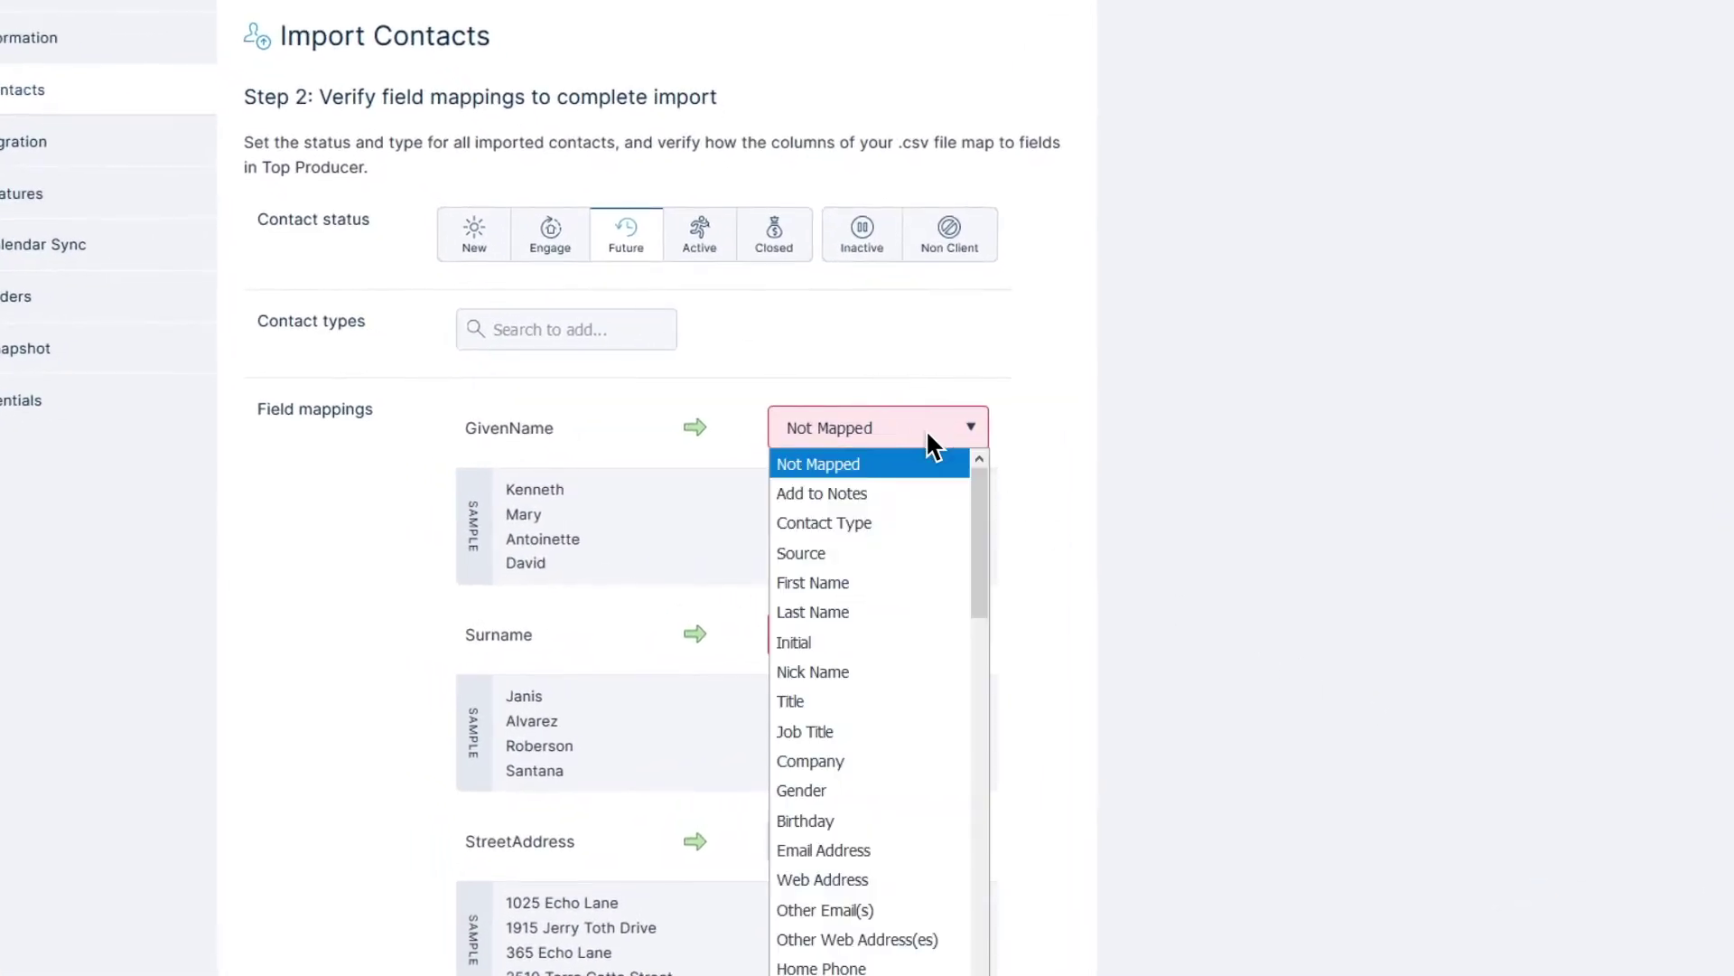
click(929, 586)
click(942, 634)
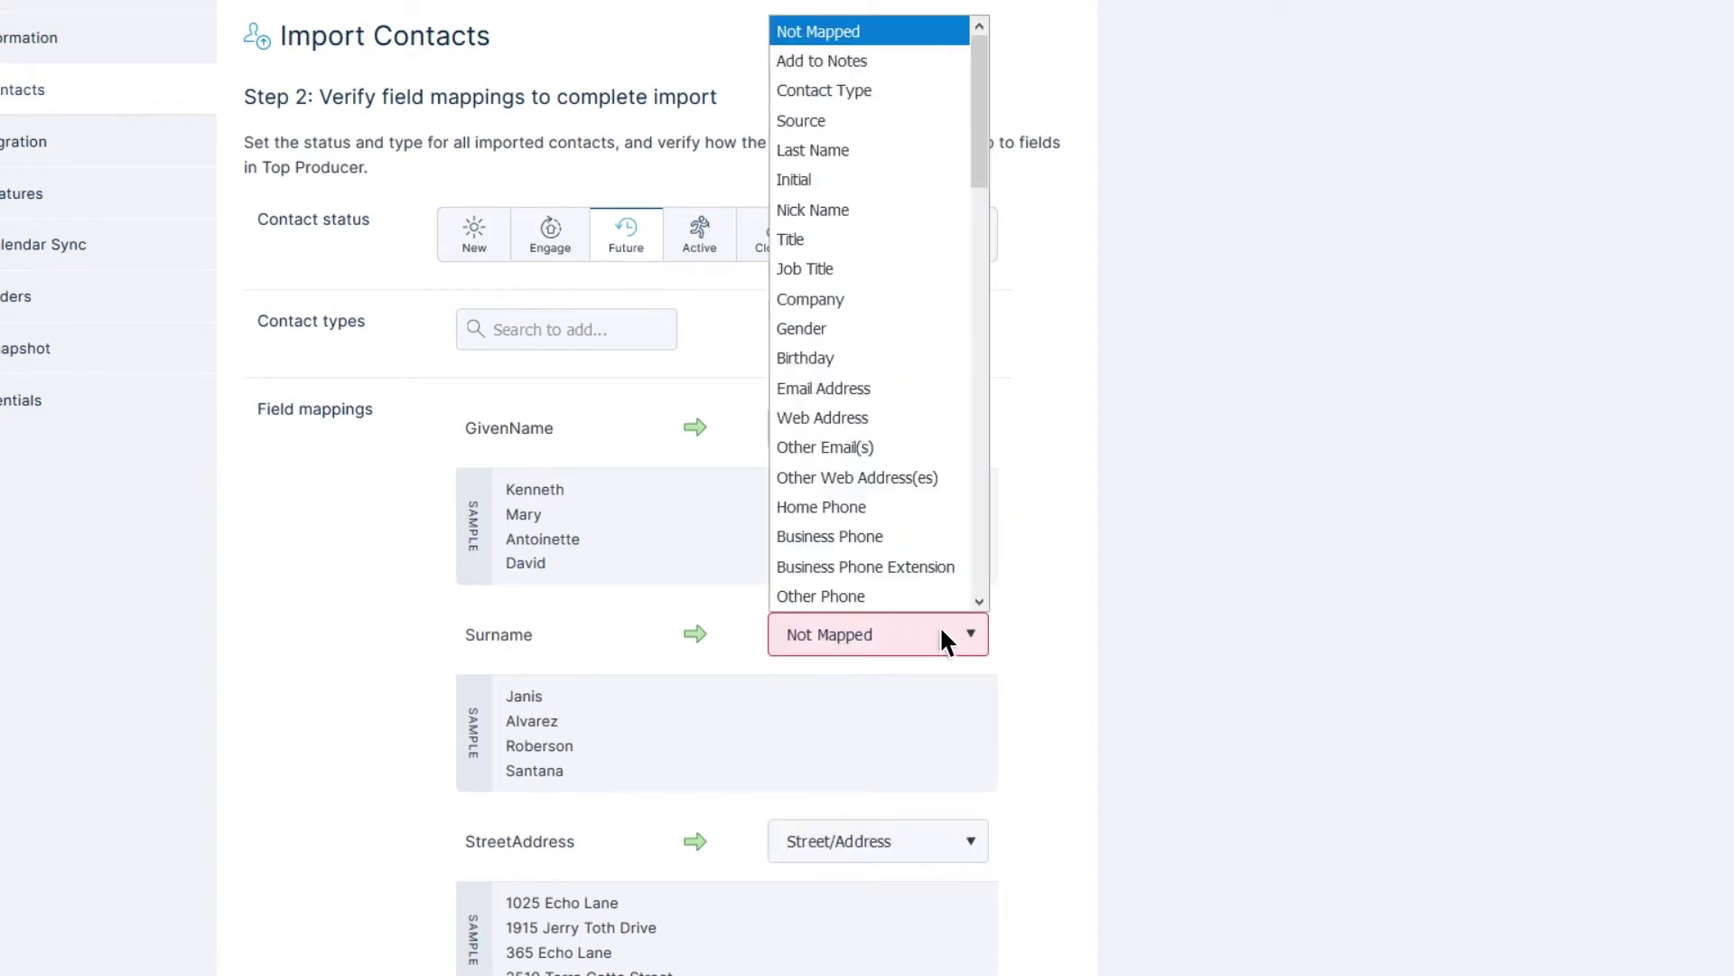
click(897, 151)
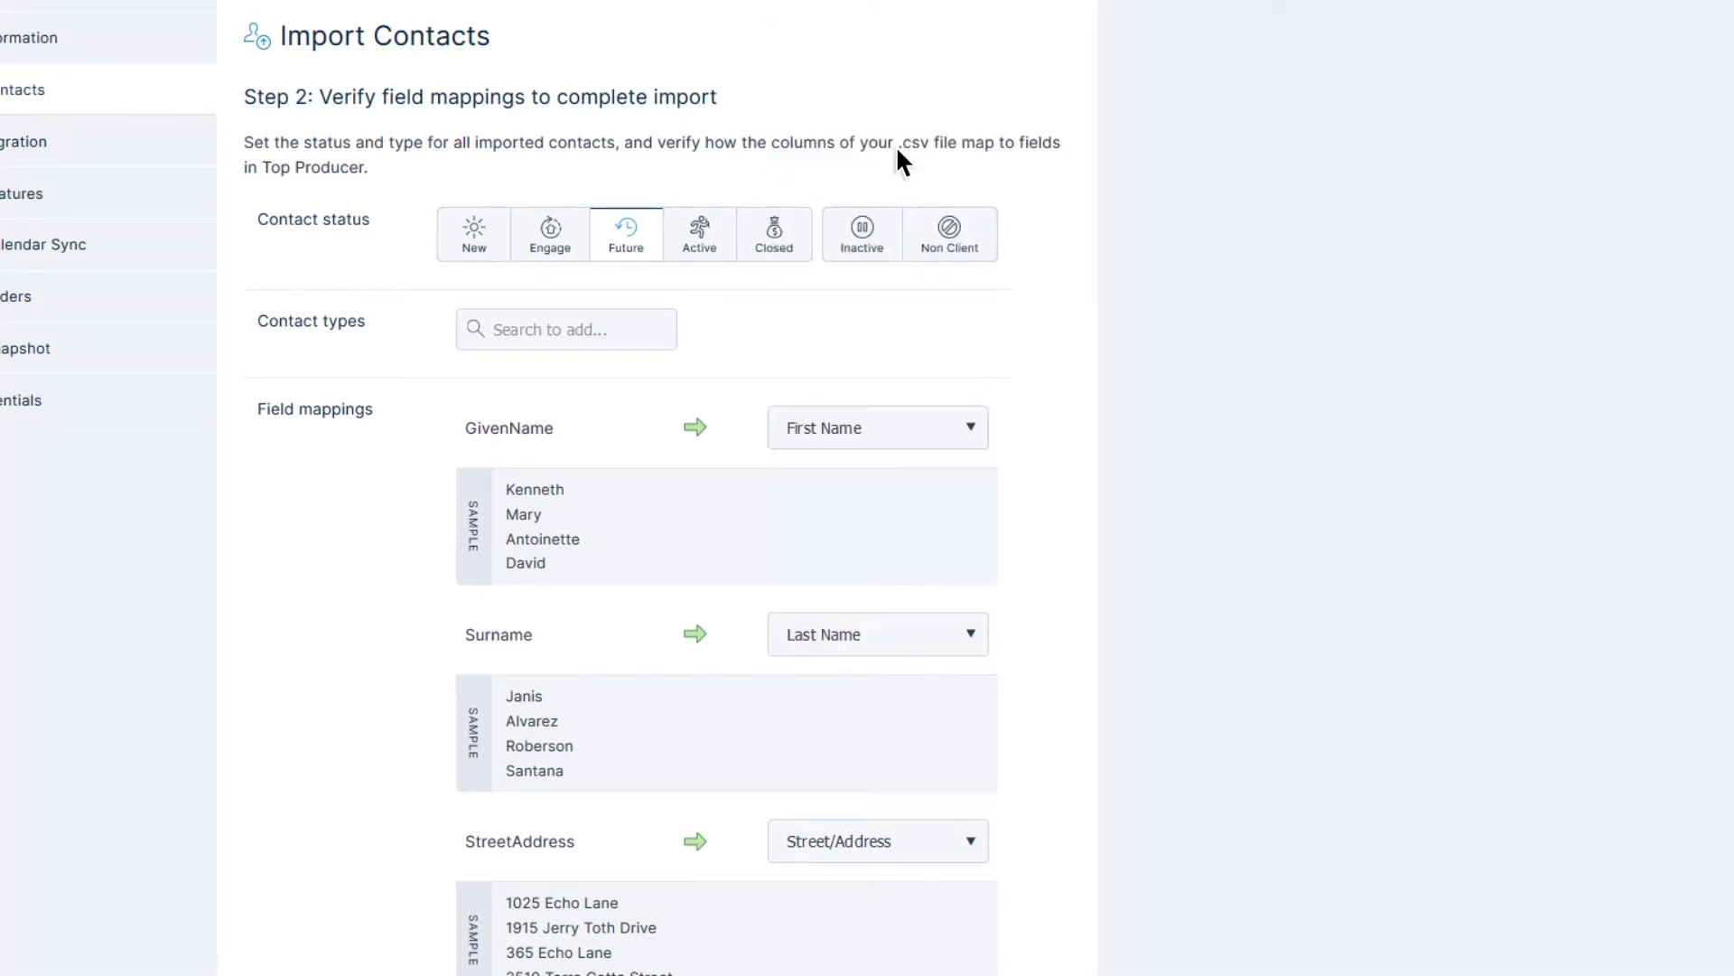
scroll(898, 161, down, 15)
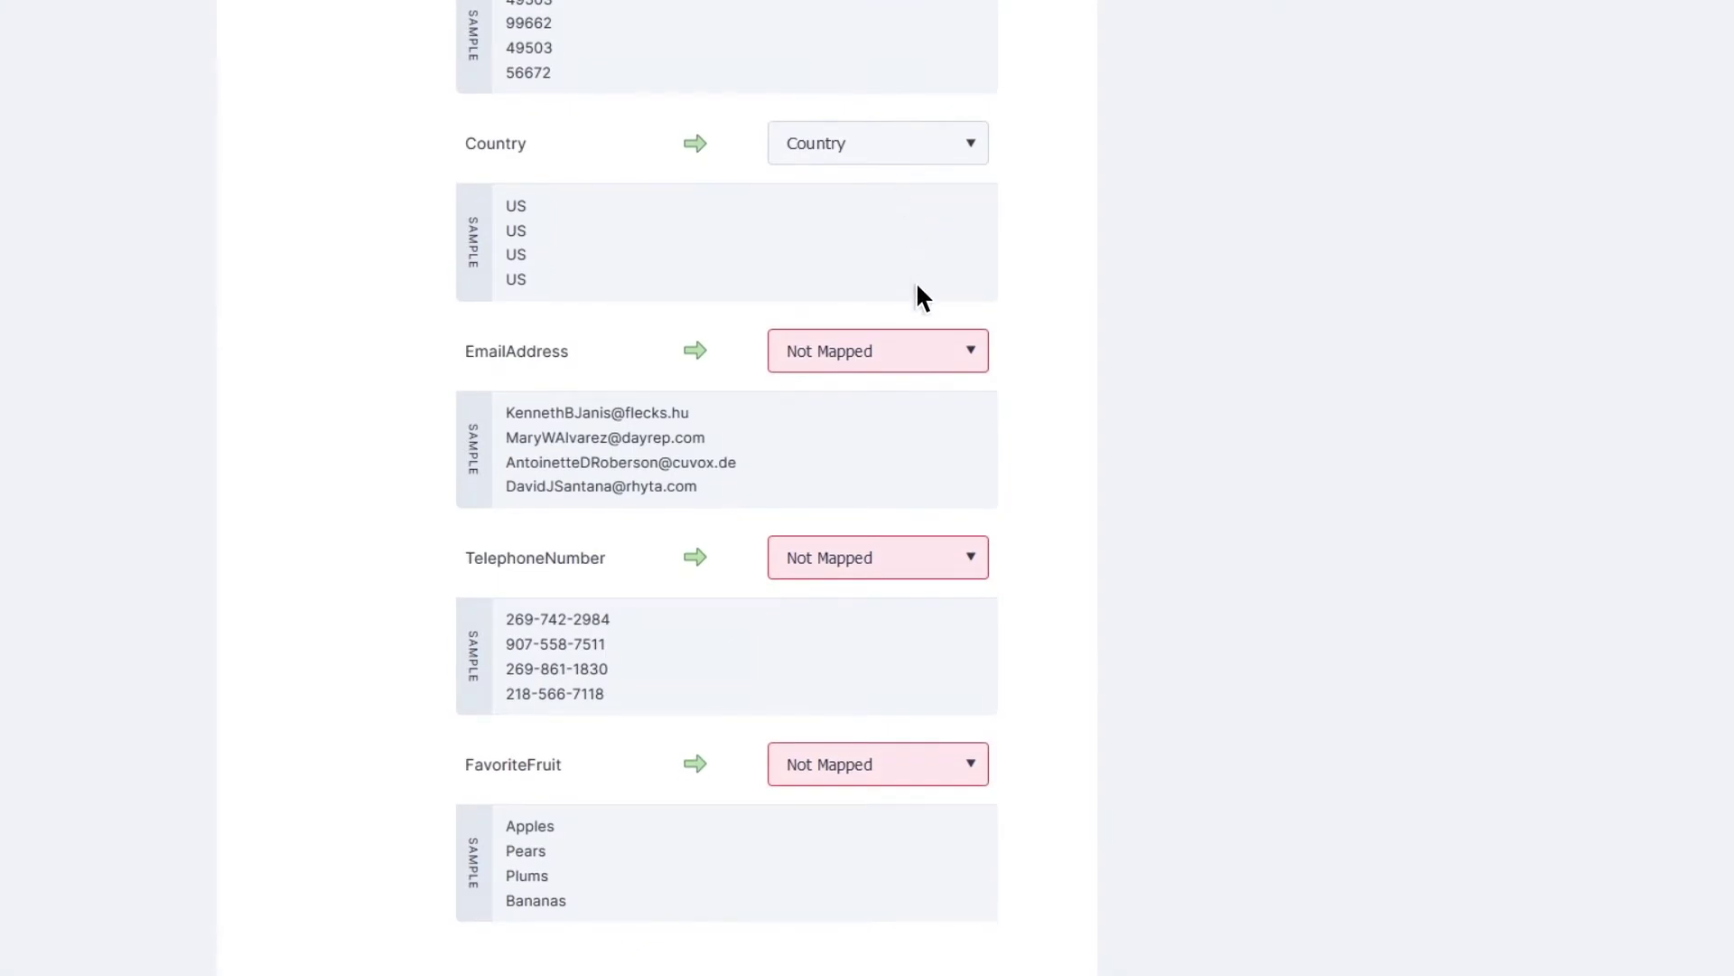
click(929, 358)
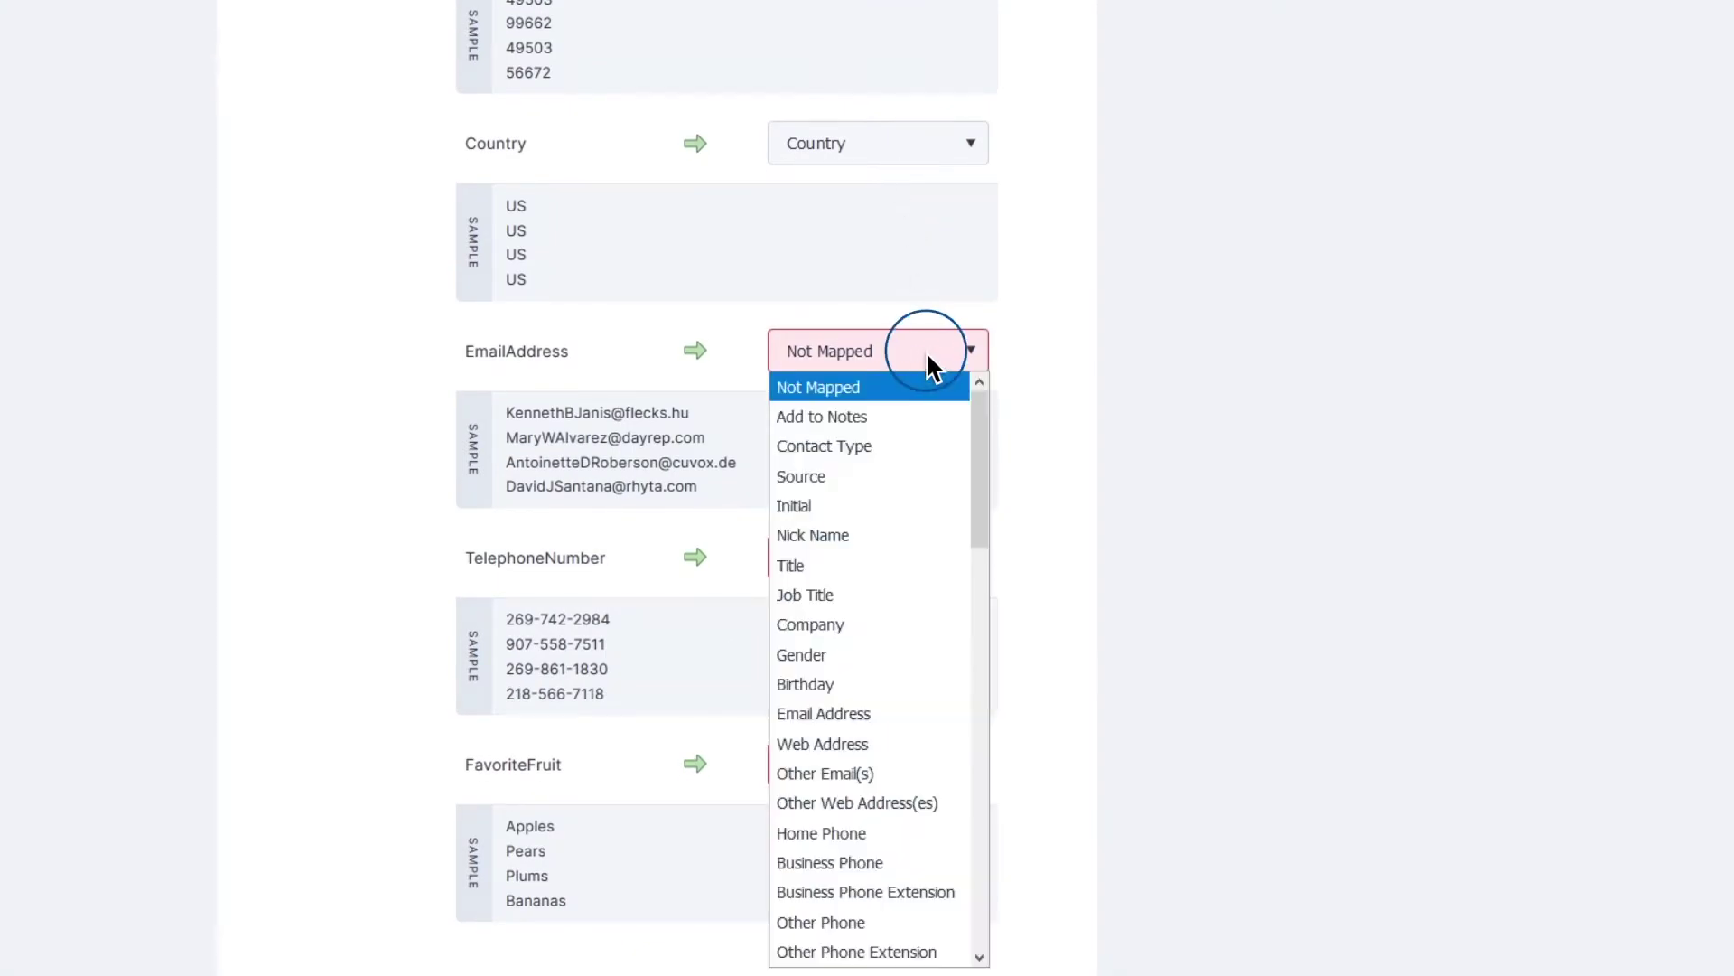
click(907, 714)
Map TelephoneNumber to Home Phone and FavoriteFruit to Add to Contact Notes.
click(902, 558)
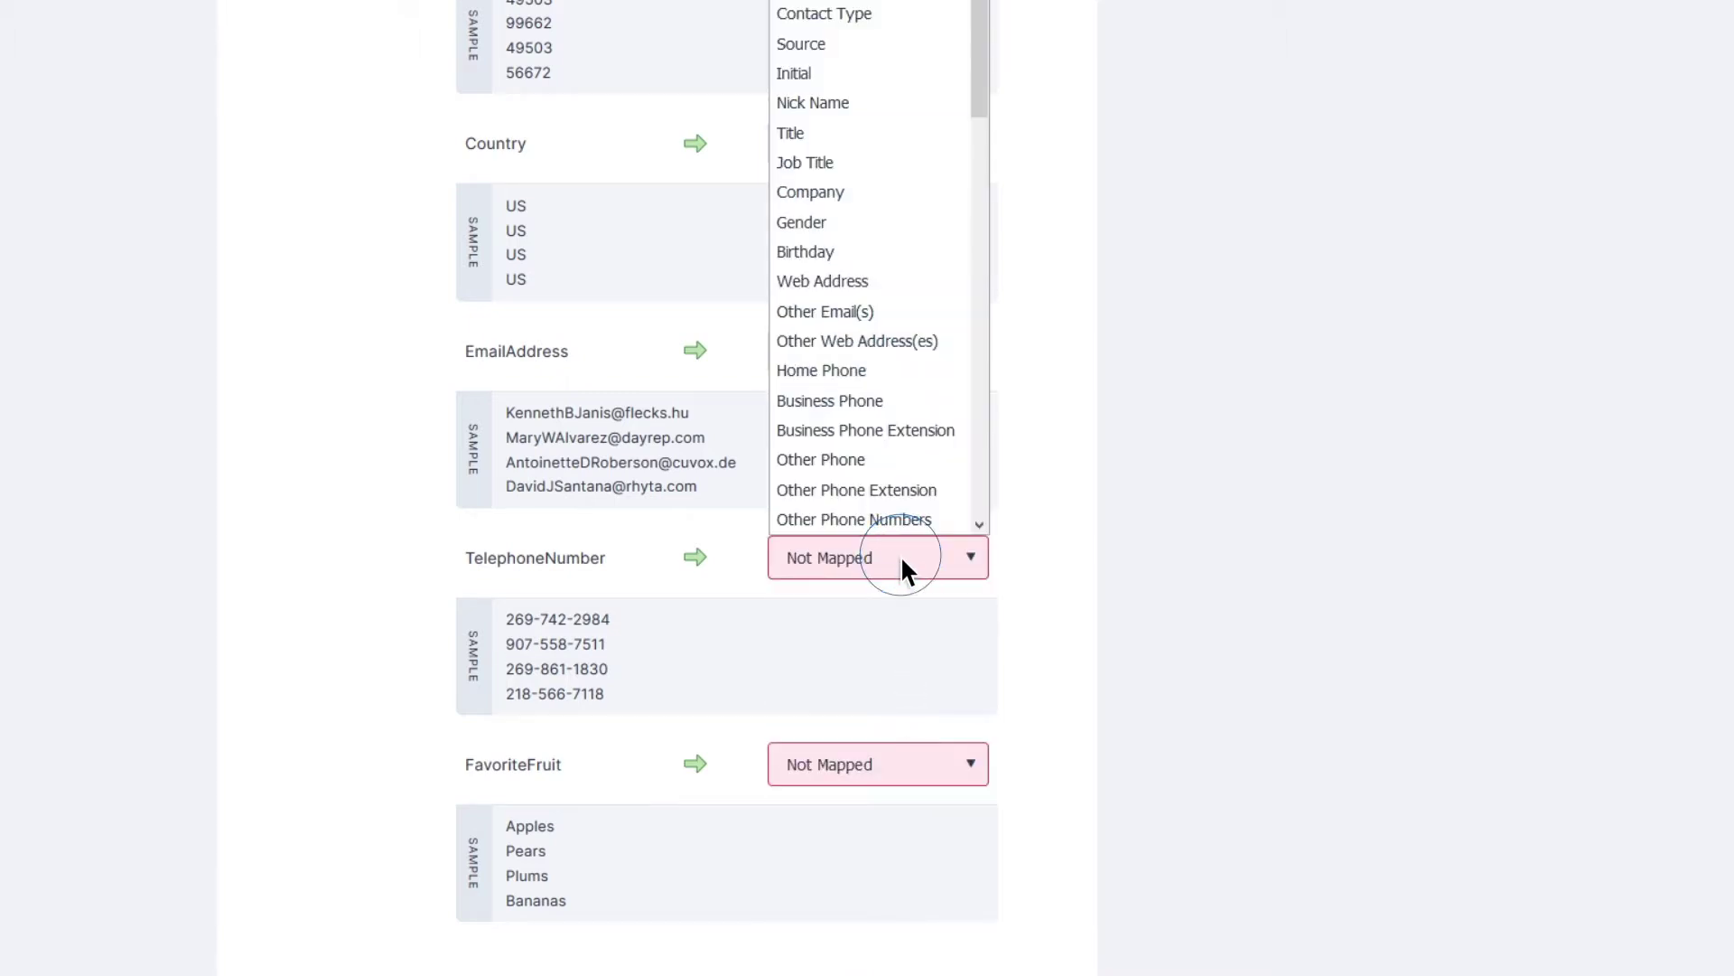
click(907, 368)
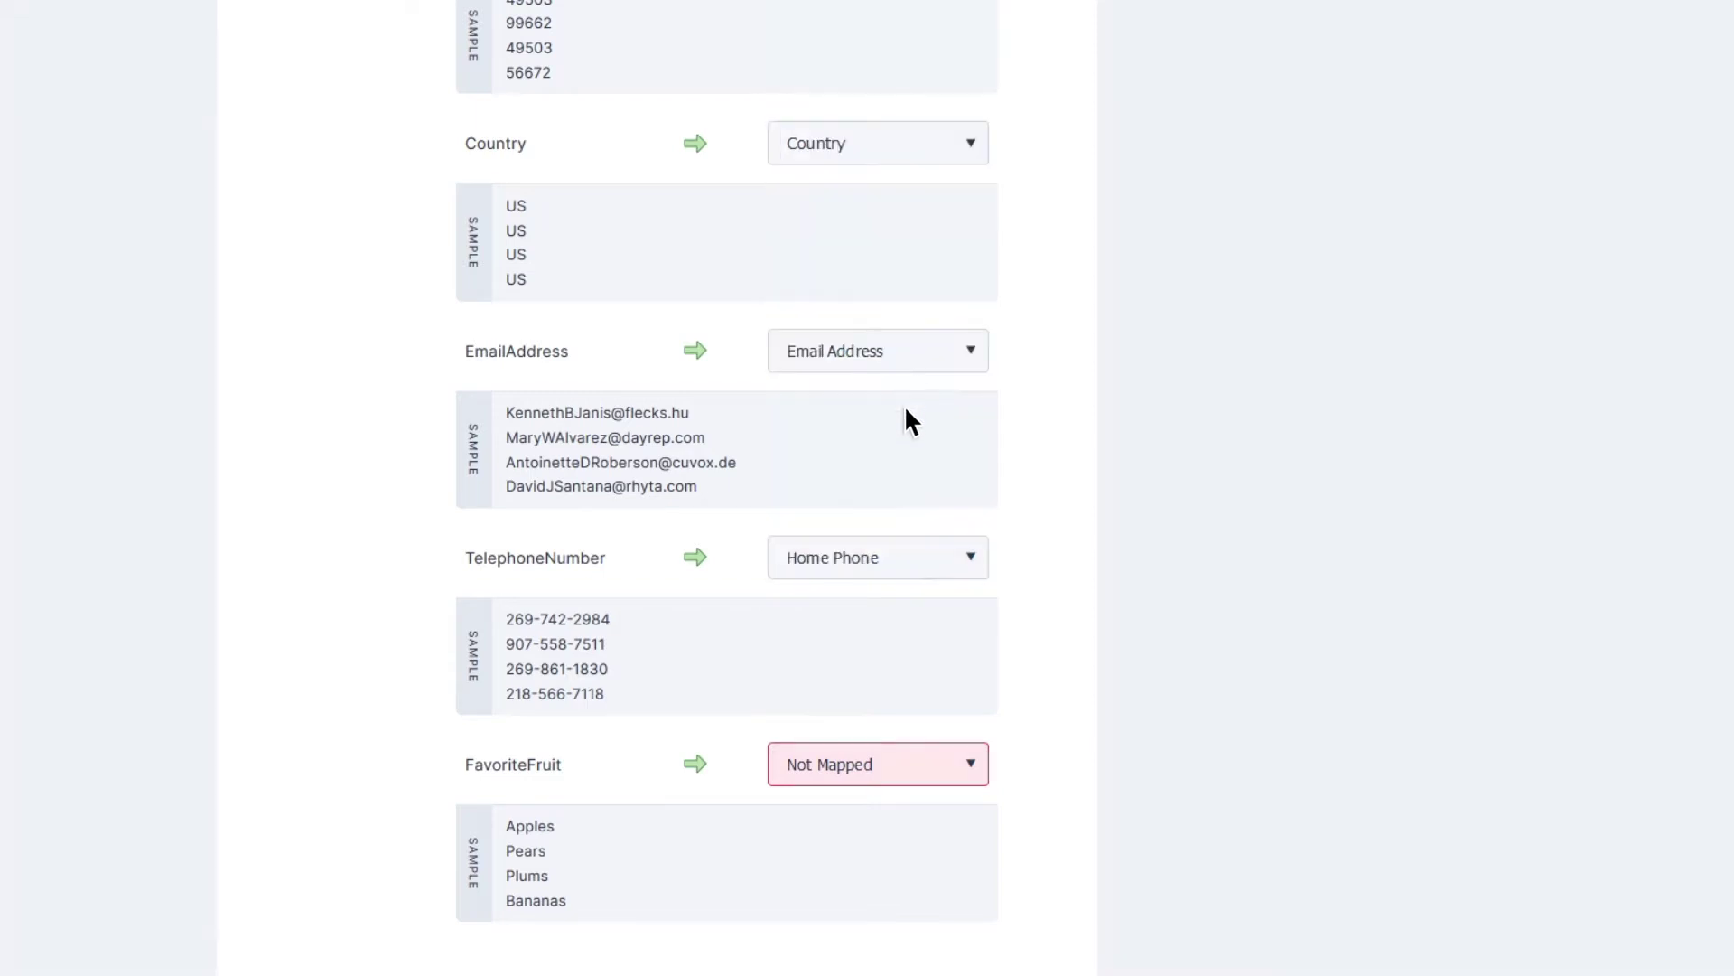
click(901, 768)
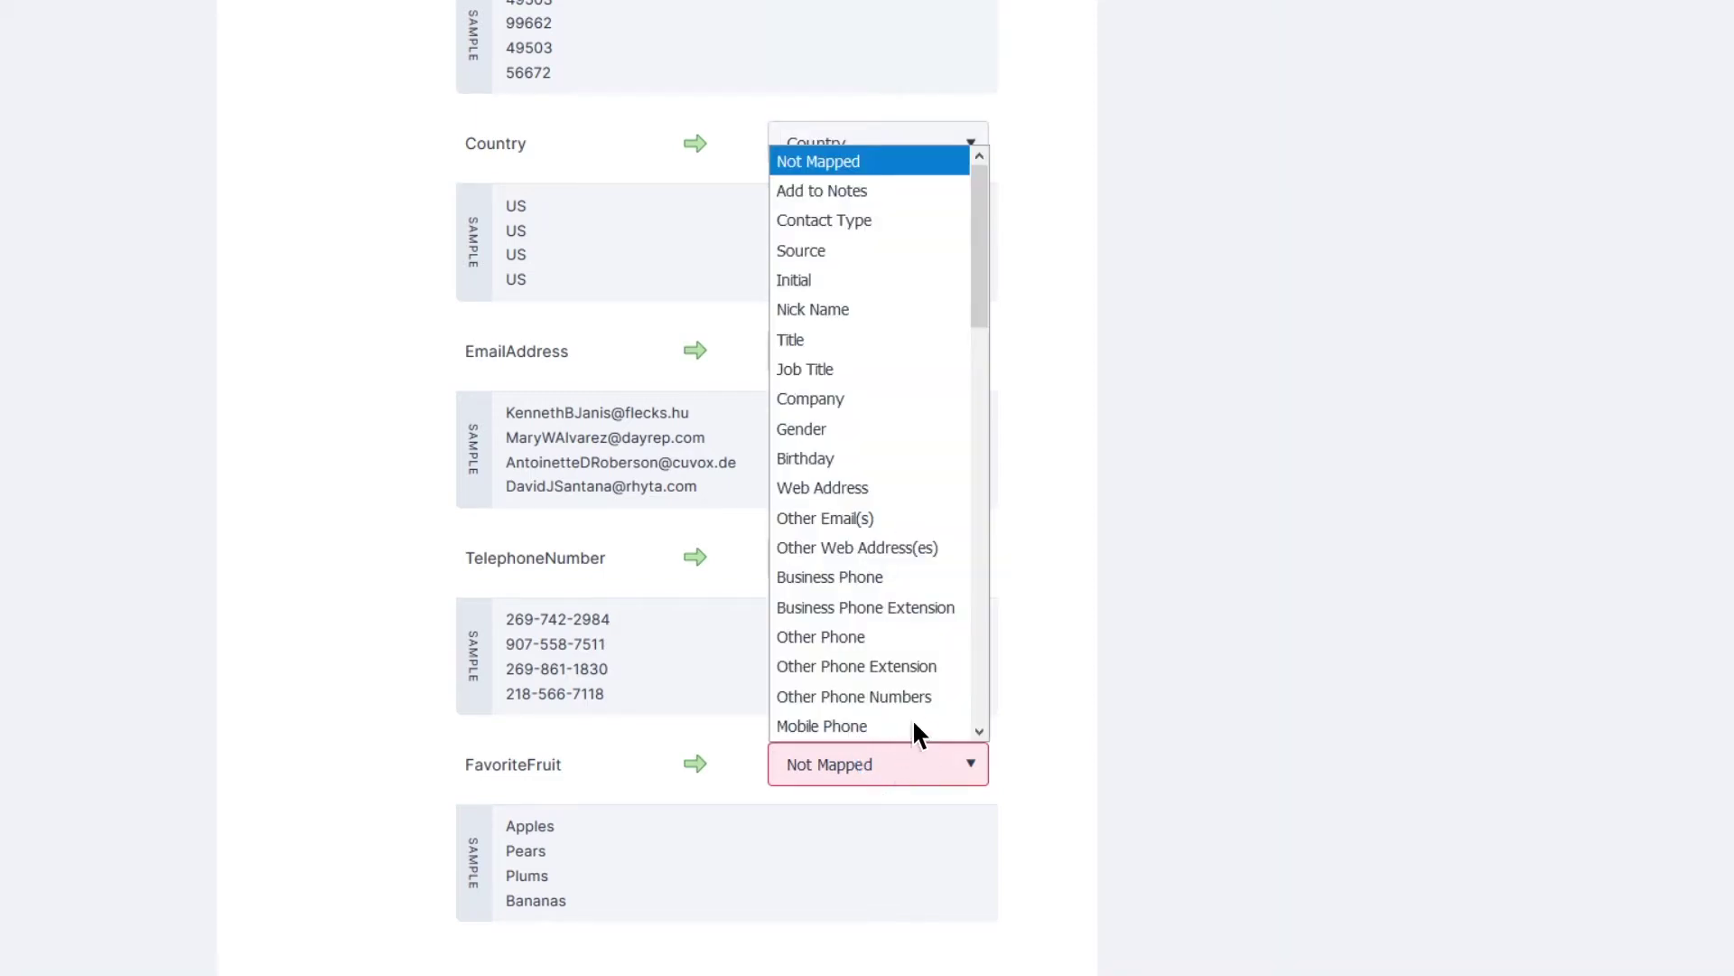
click(978, 569)
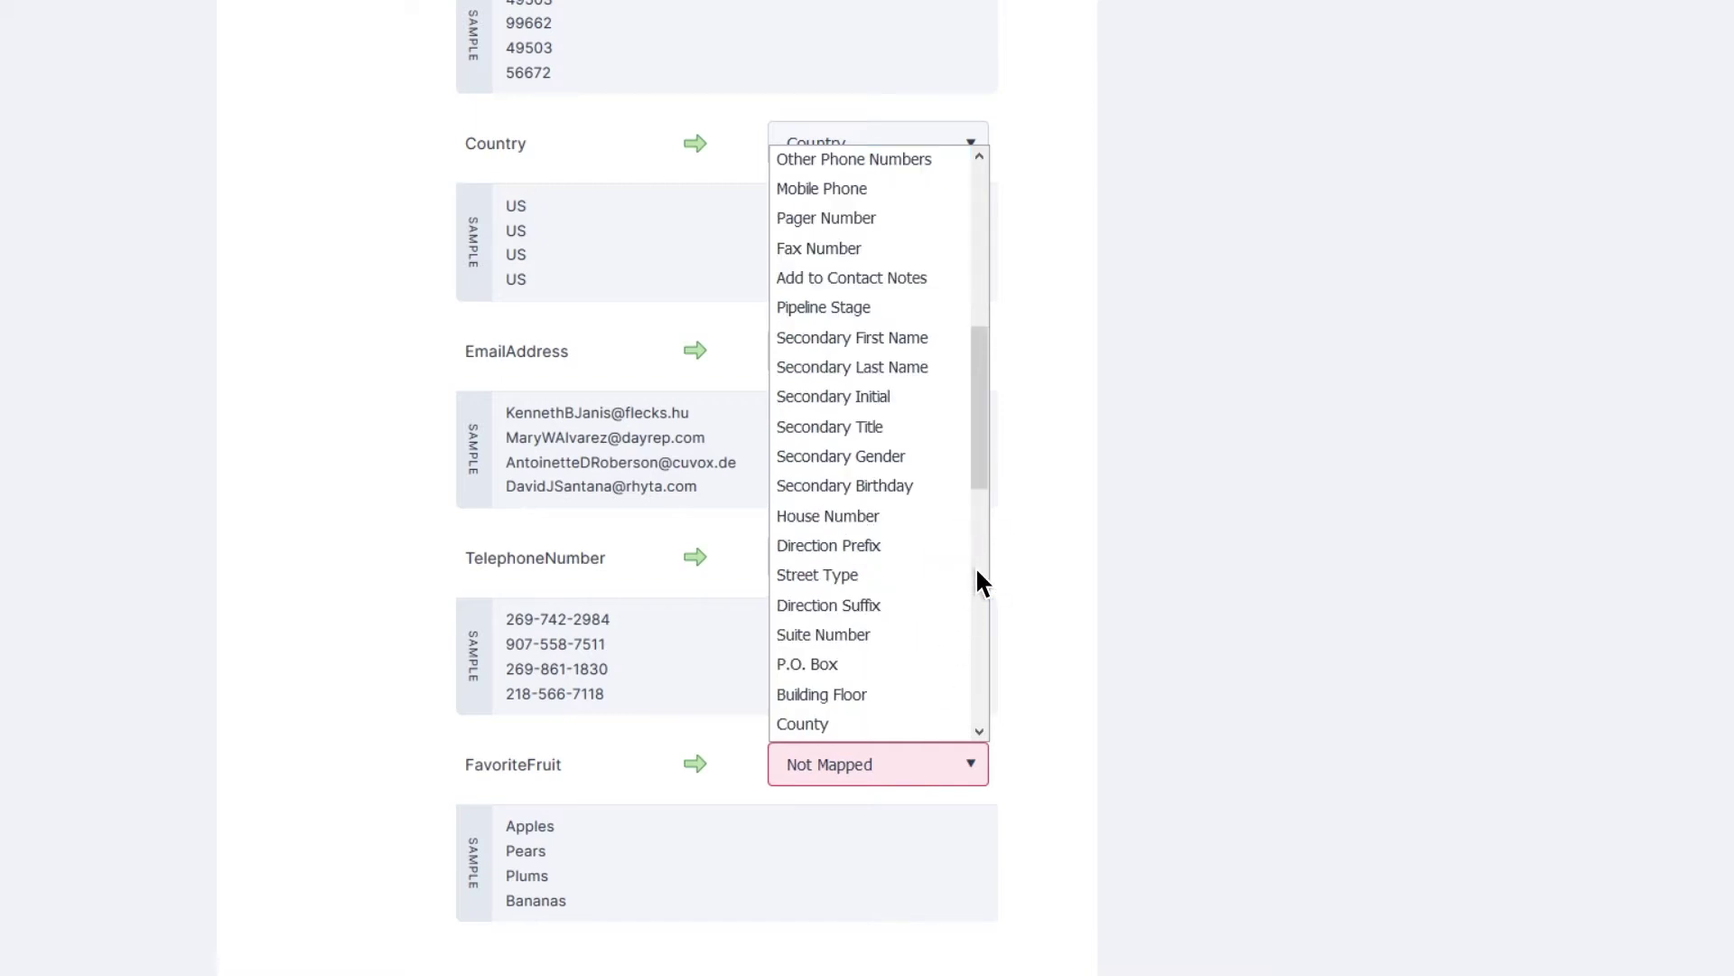
click(937, 276)
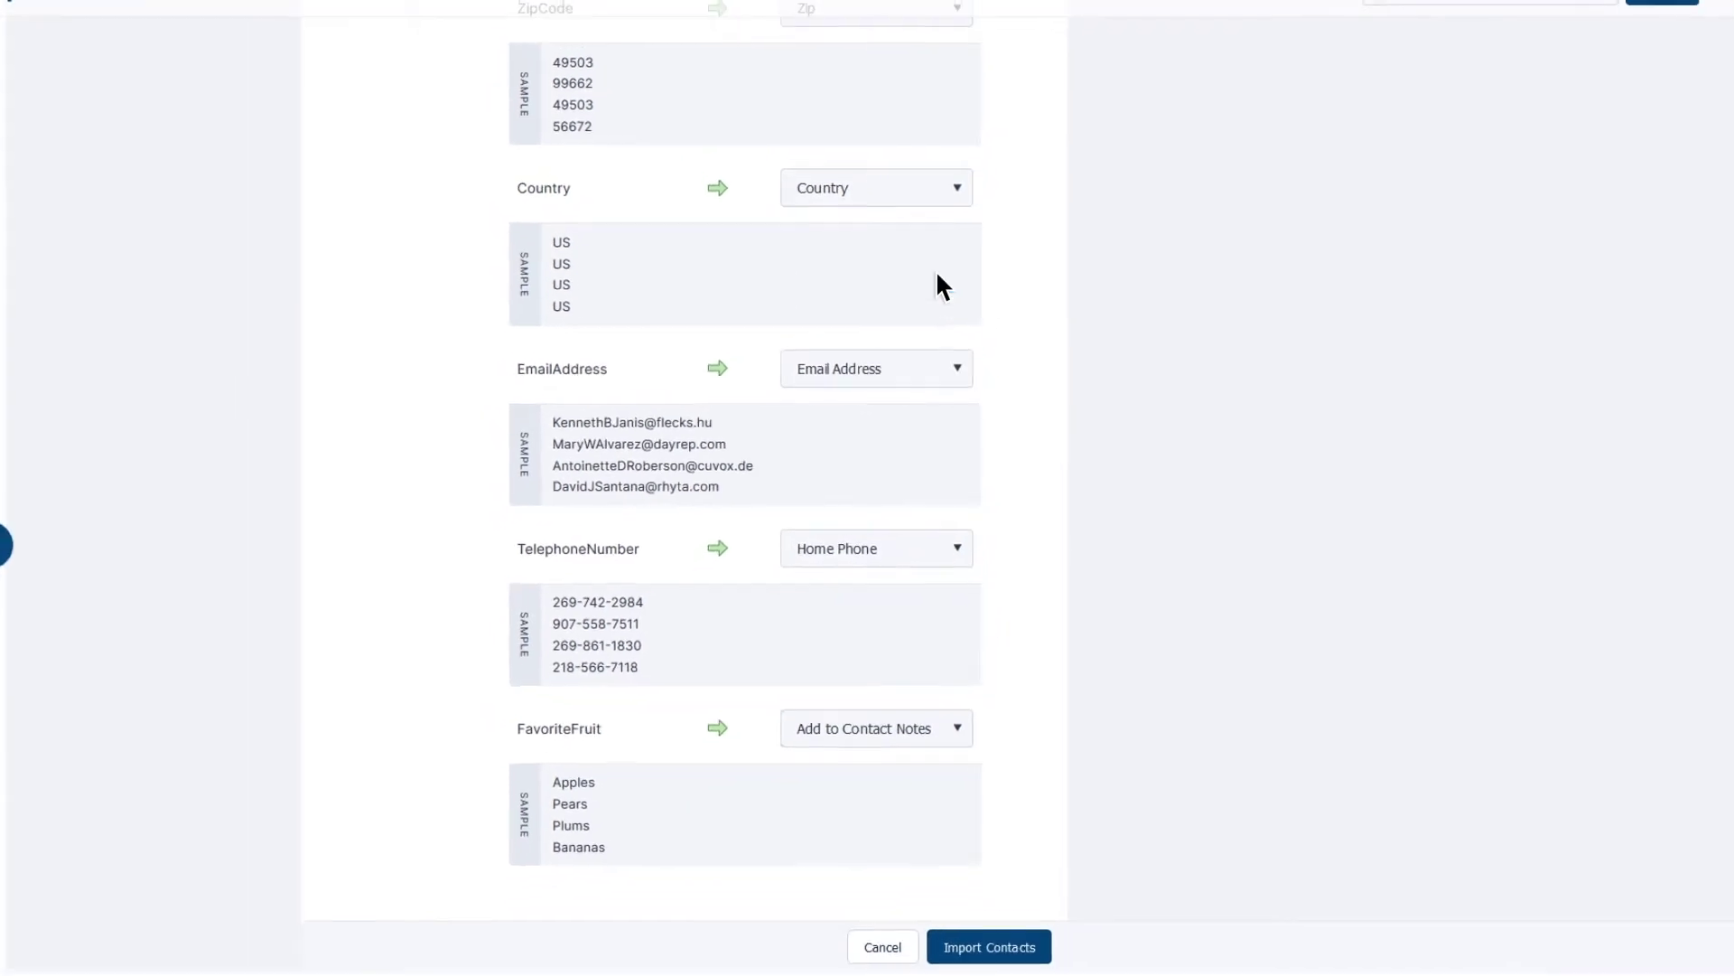
scroll(940, 284, up, 10)
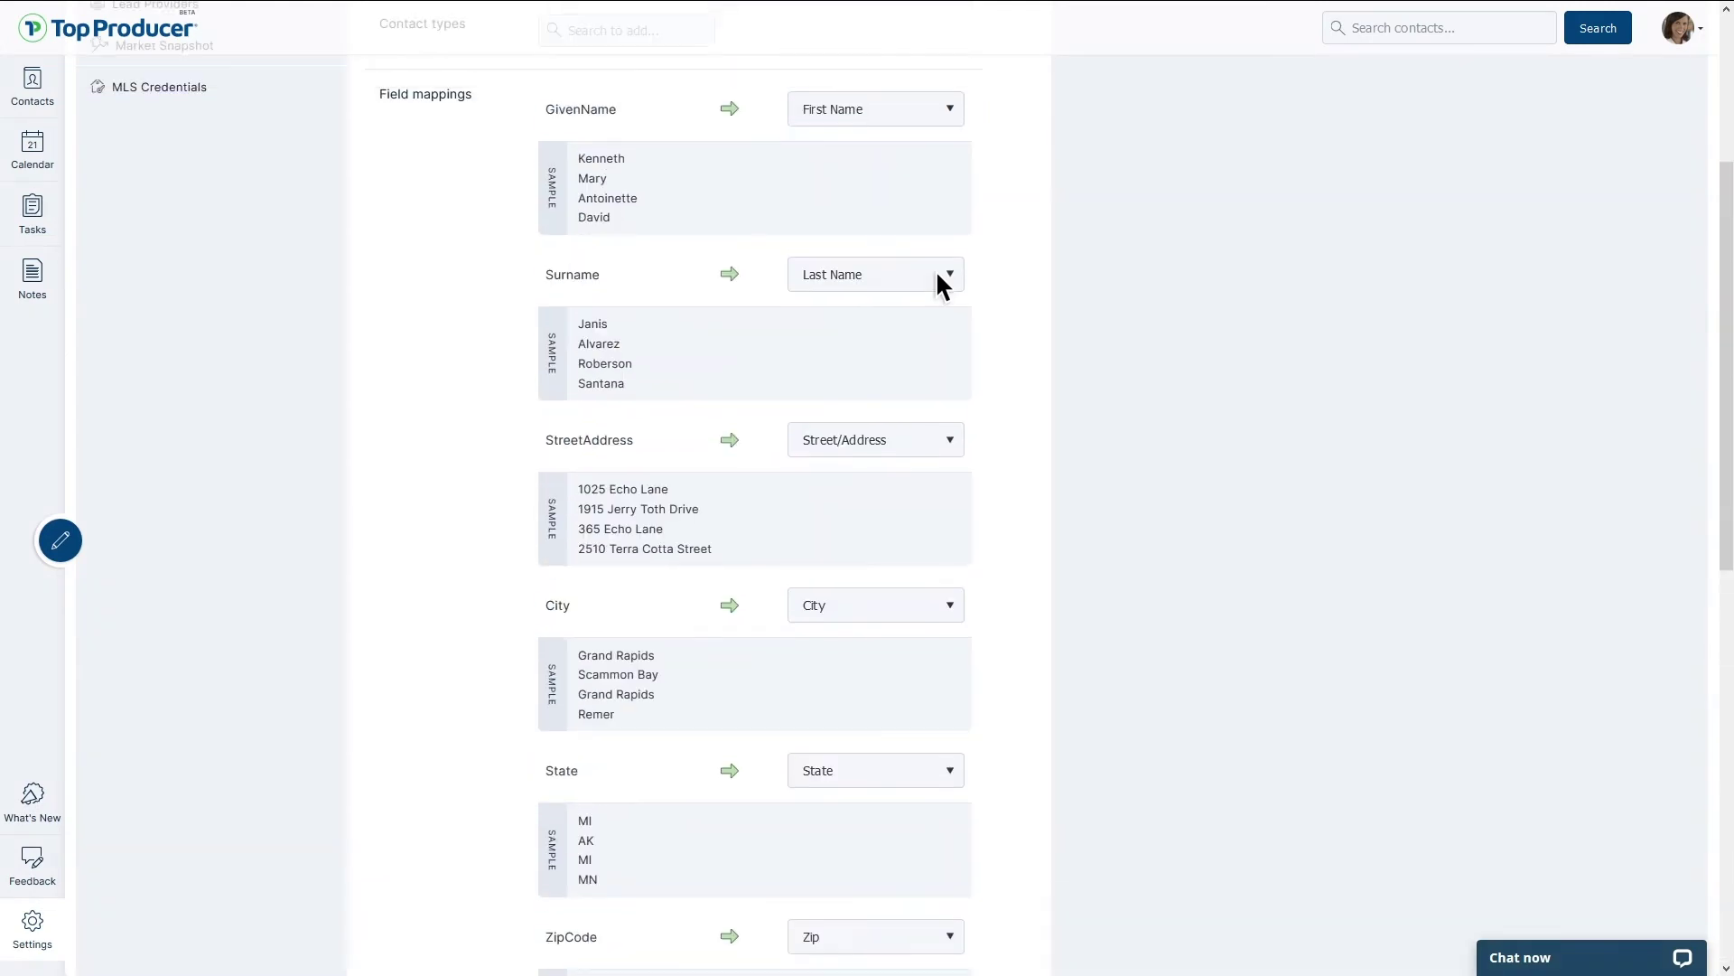
Try the Engage, Future, Active, Closed, Inactive and Non Client statuses, then settle on New.
scroll(937, 277, up, 5)
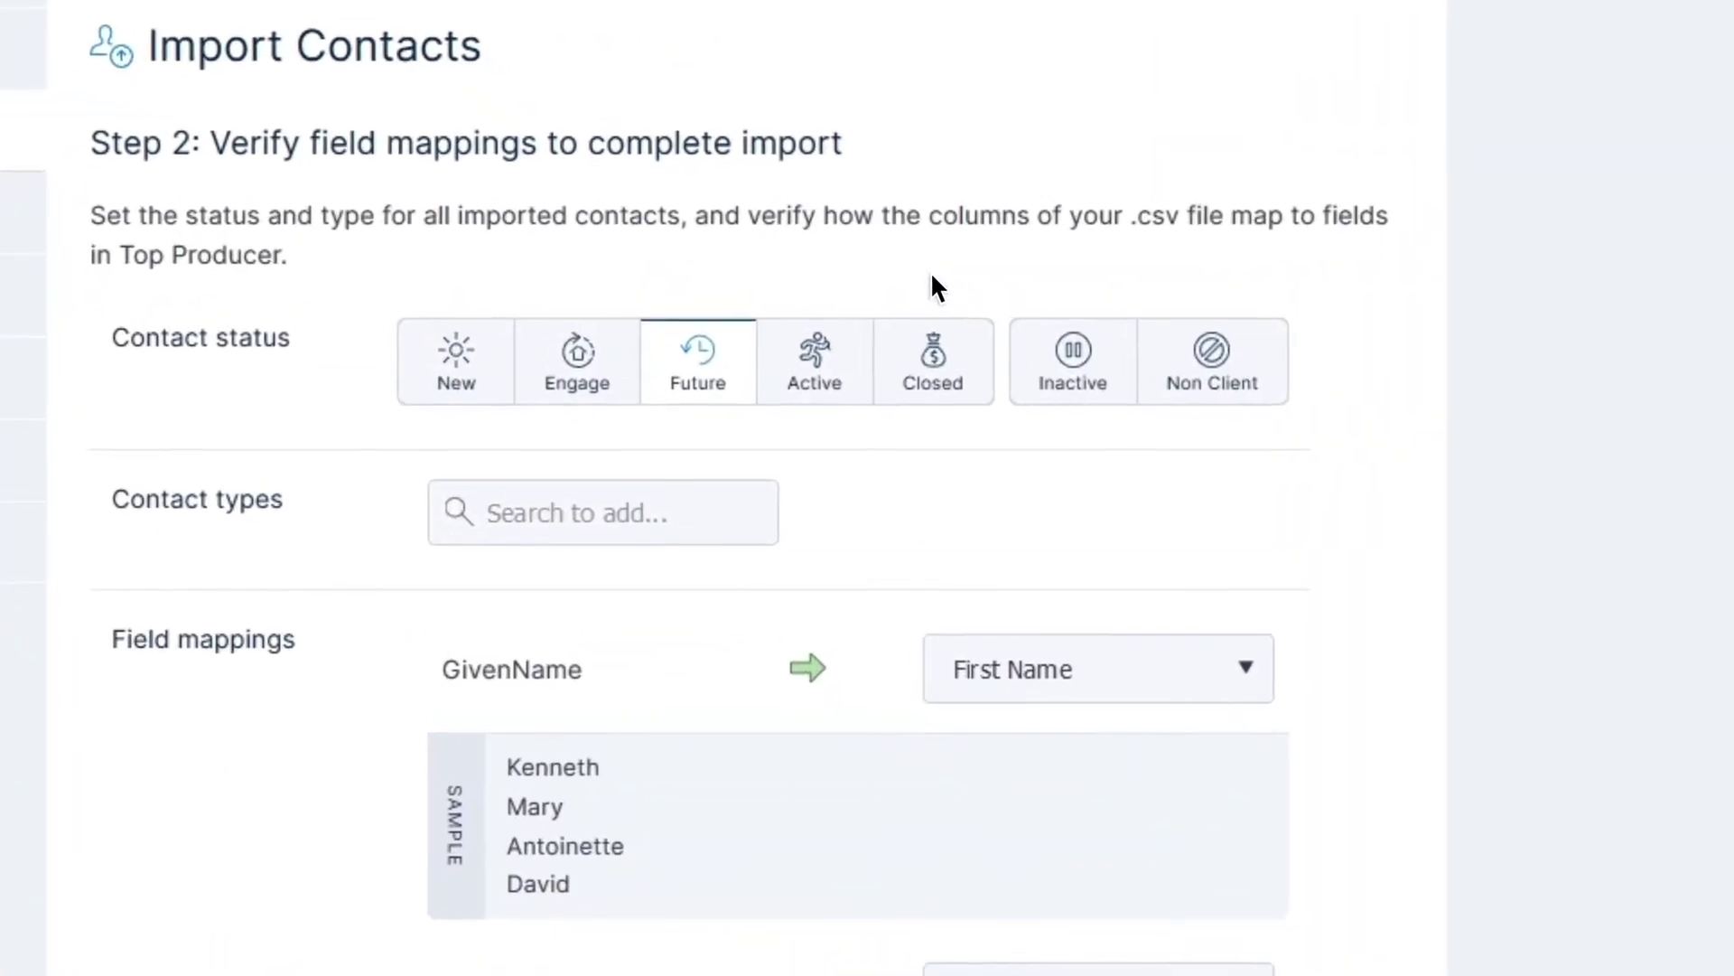
click(489, 387)
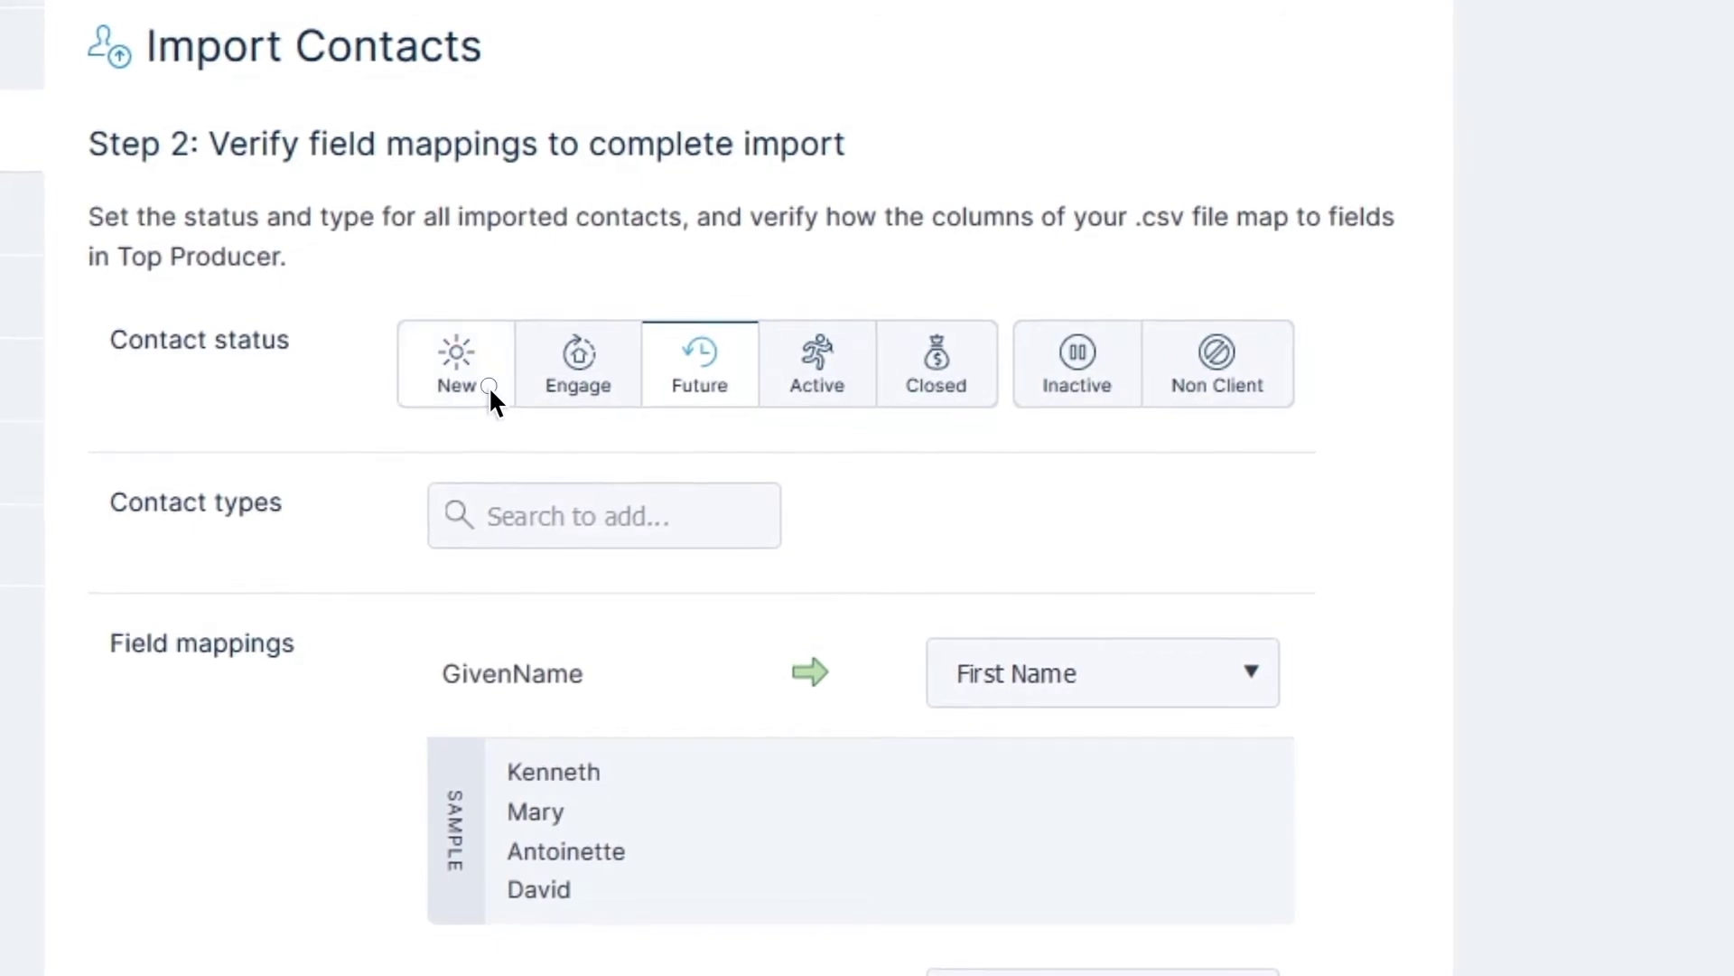
click(629, 400)
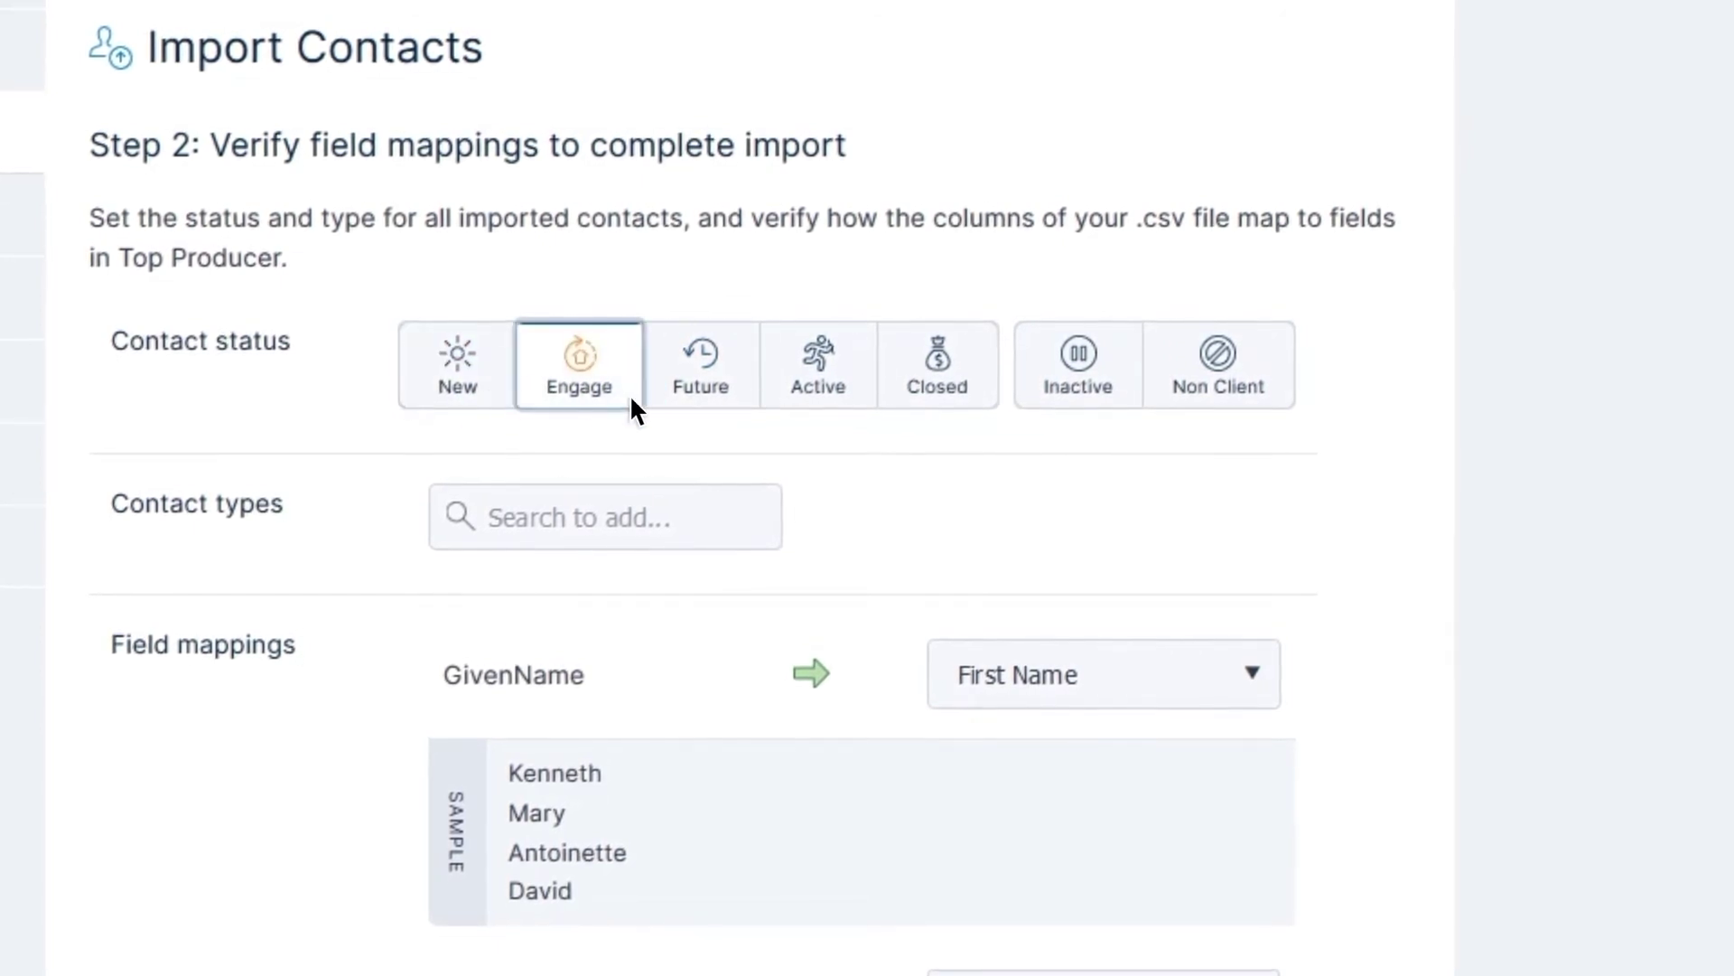
click(737, 399)
click(860, 397)
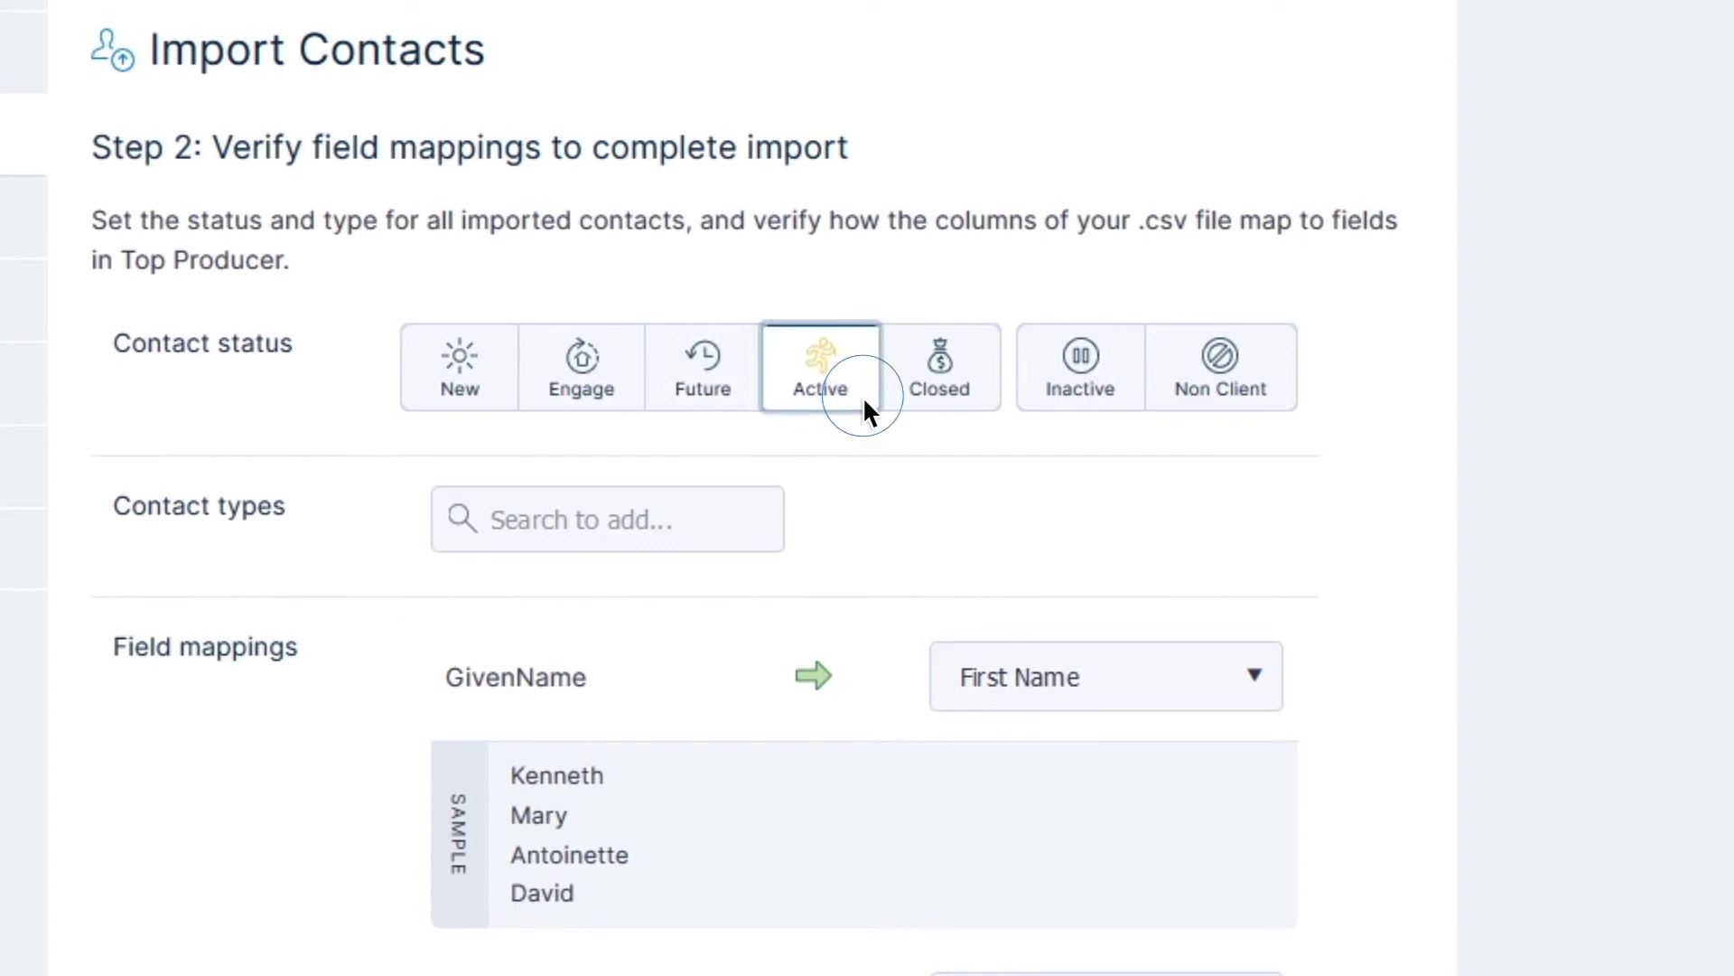
click(985, 399)
click(1126, 403)
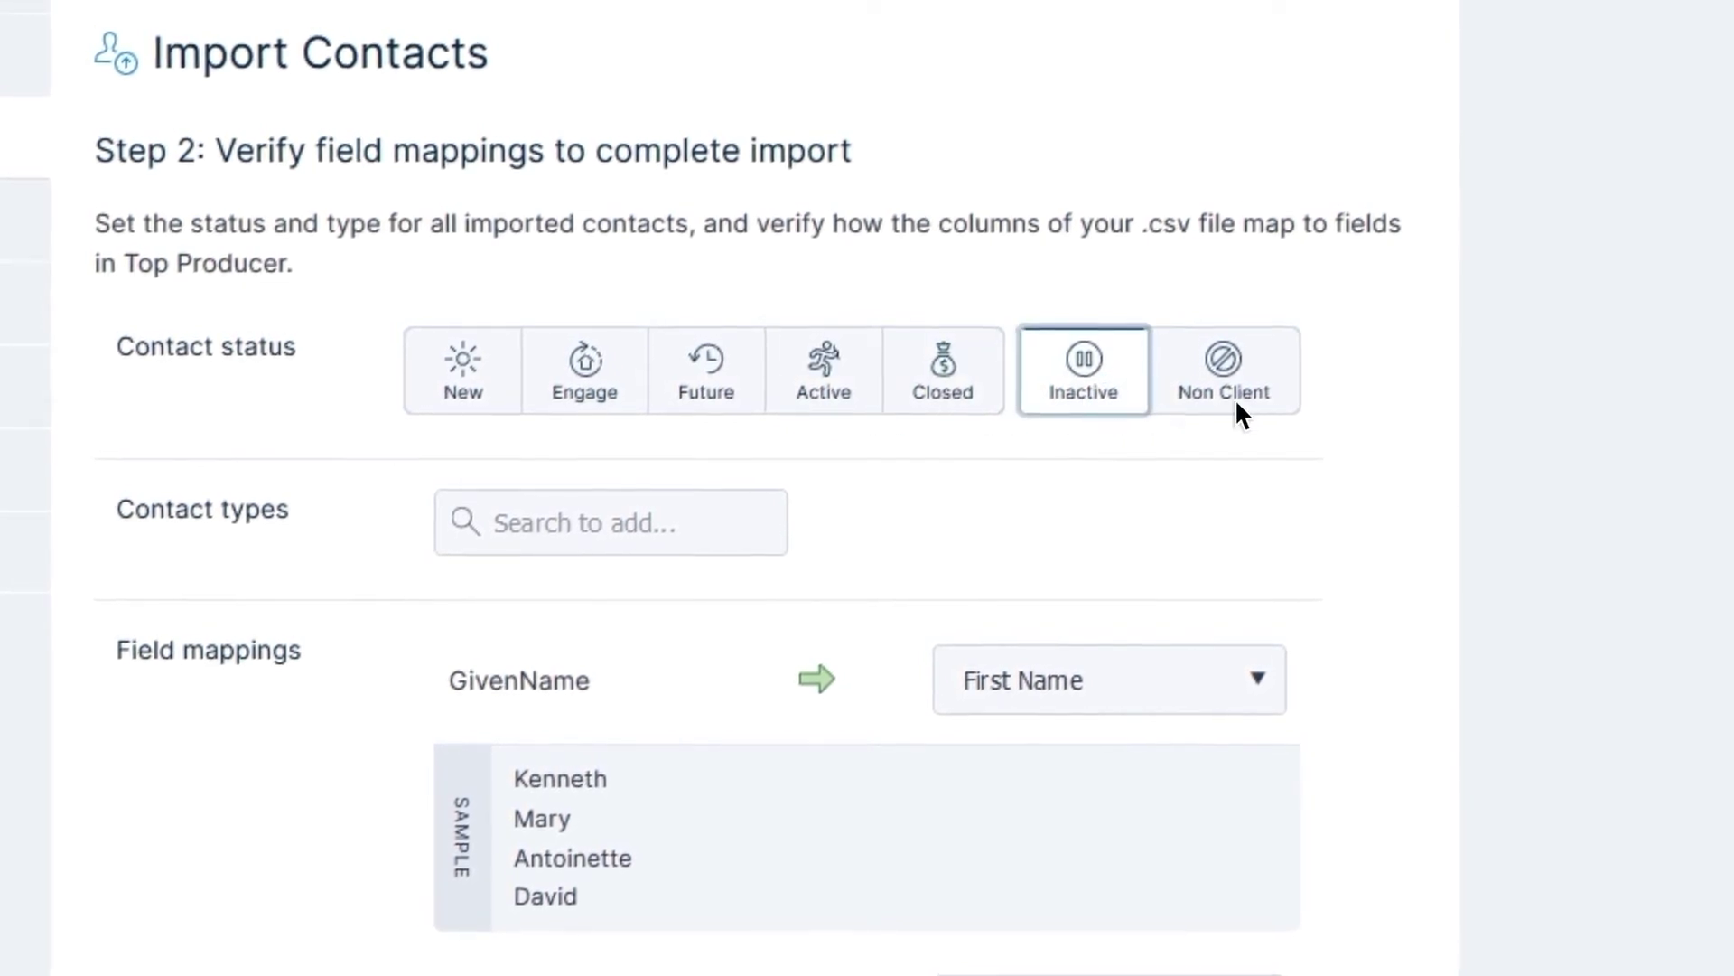
click(1282, 397)
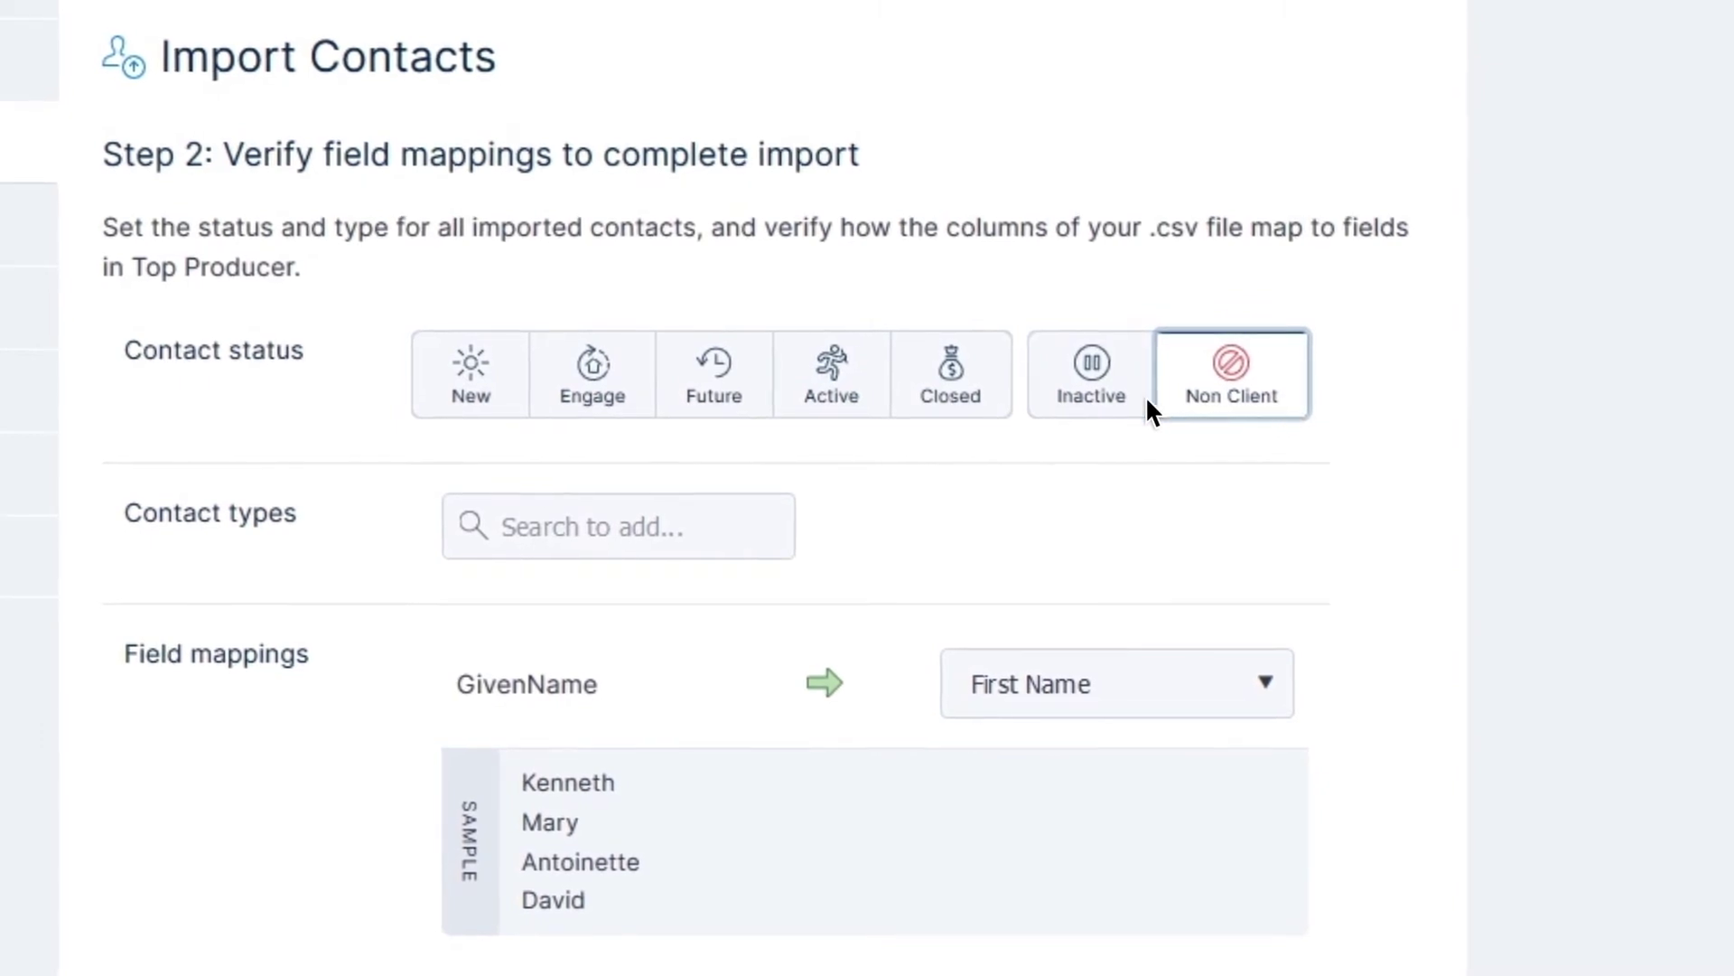
click(504, 394)
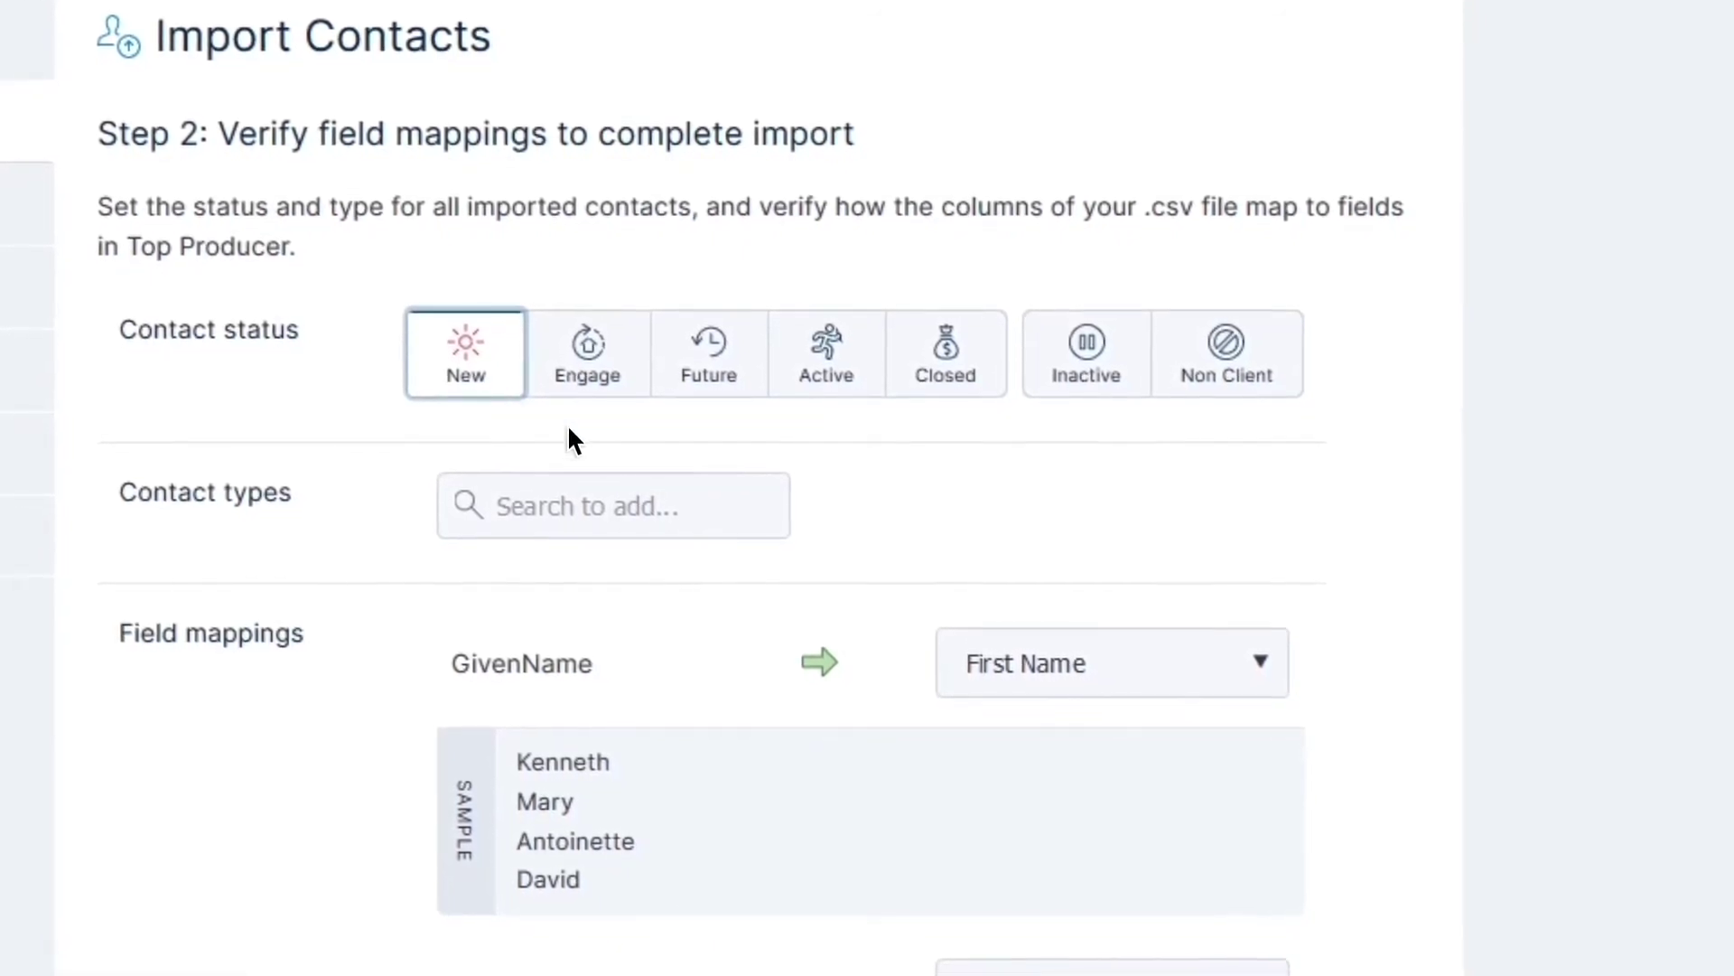
Add the existing Buyer contact type and create a new 'country club' type.
click(728, 504)
text(buyer)
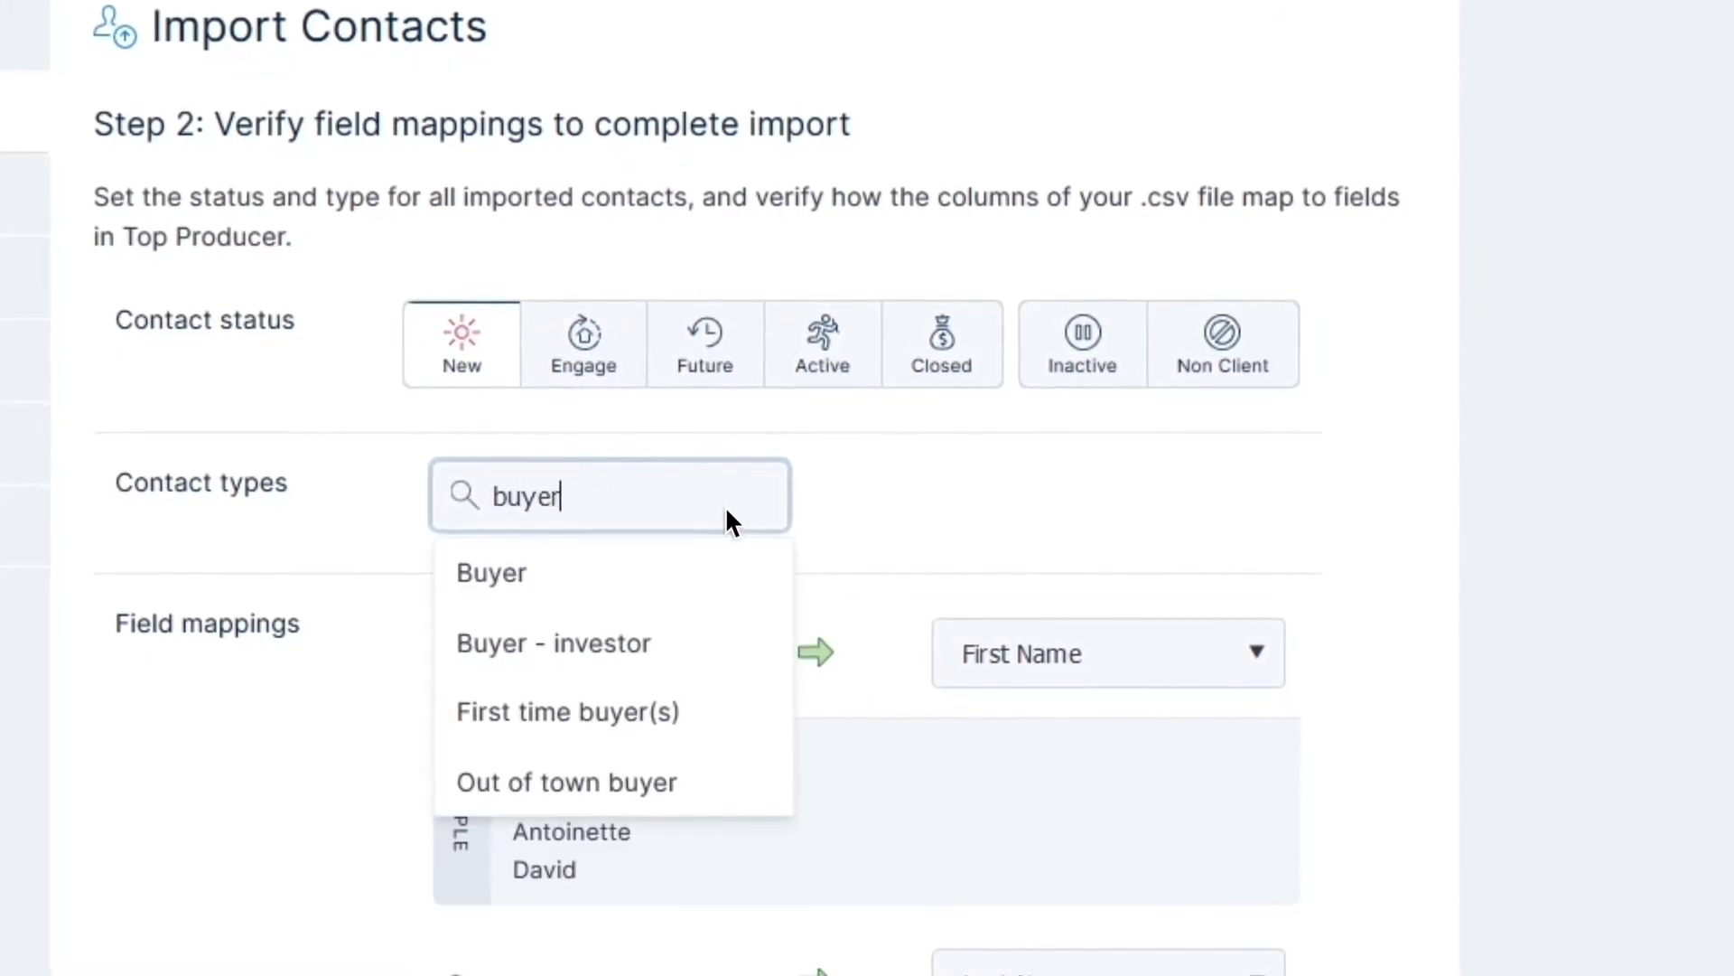
click(694, 569)
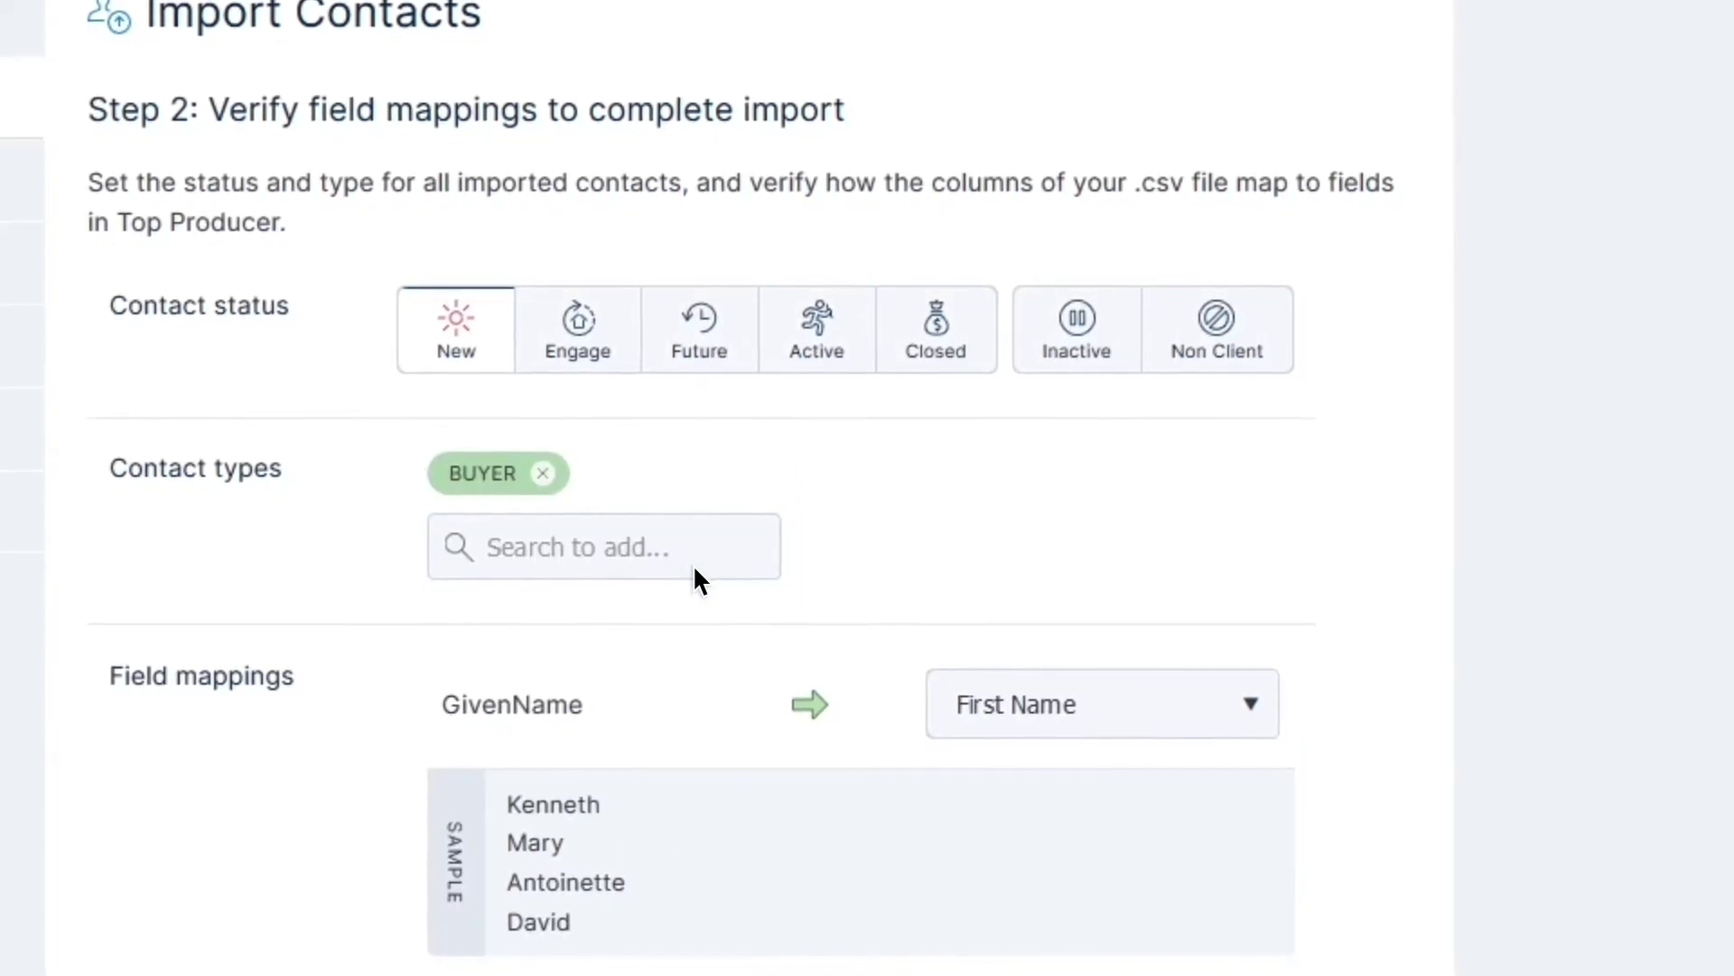
click(694, 568)
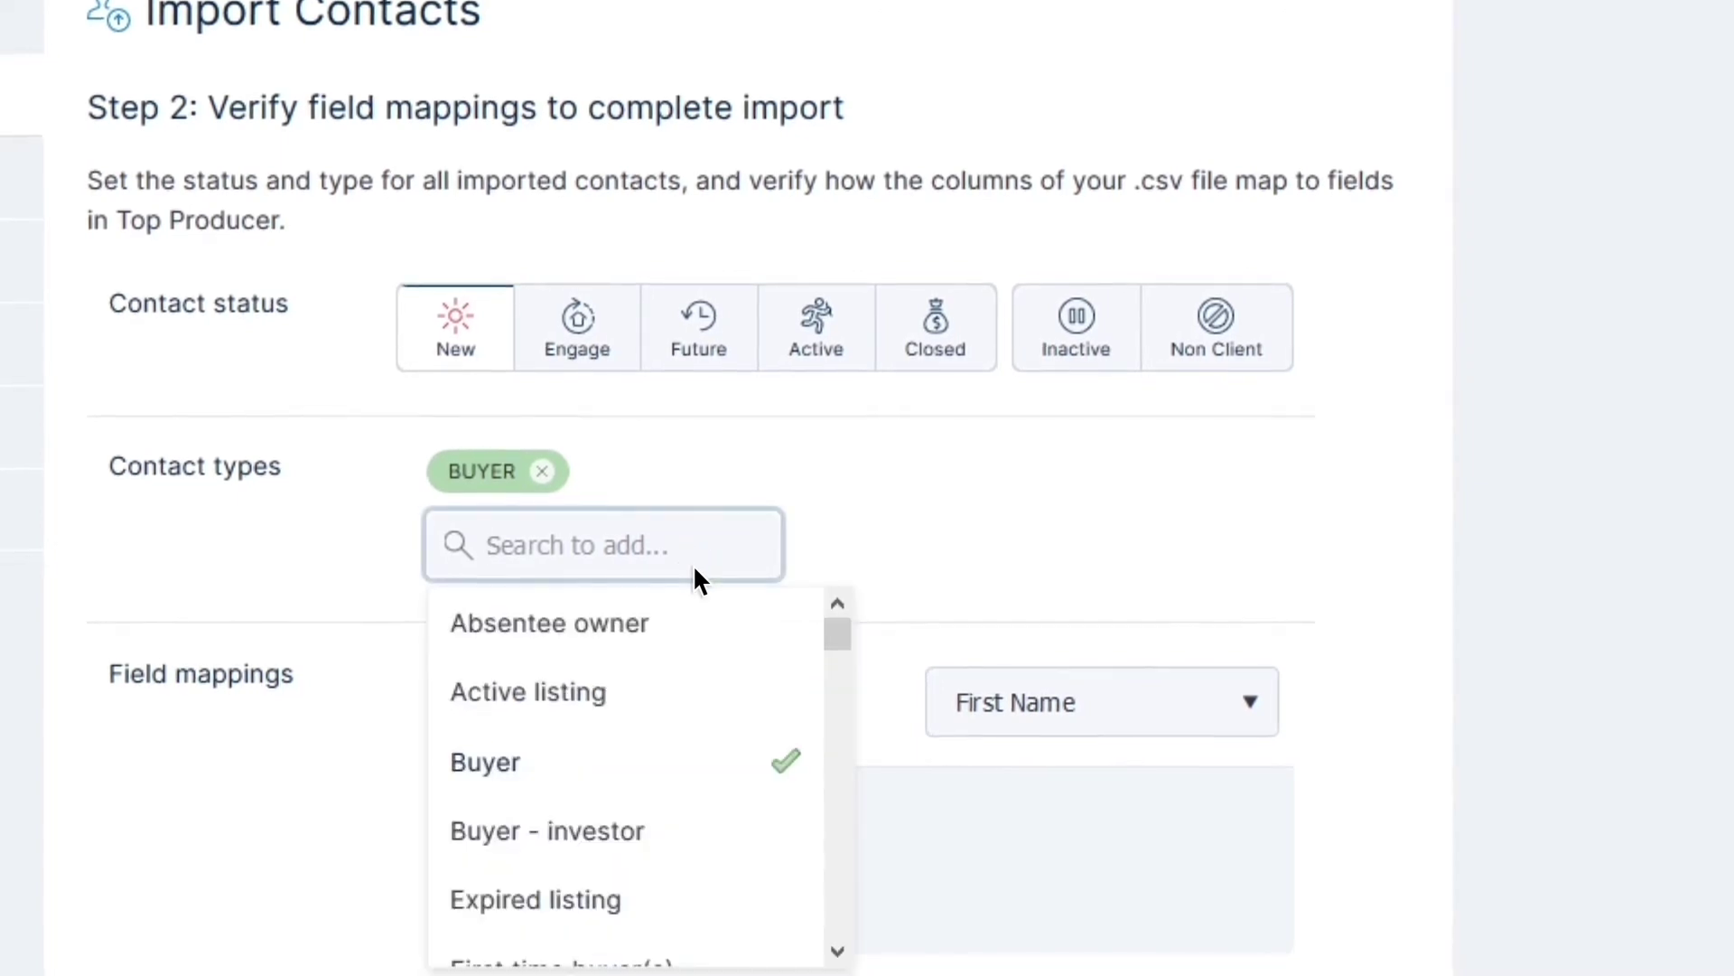
text(country club)
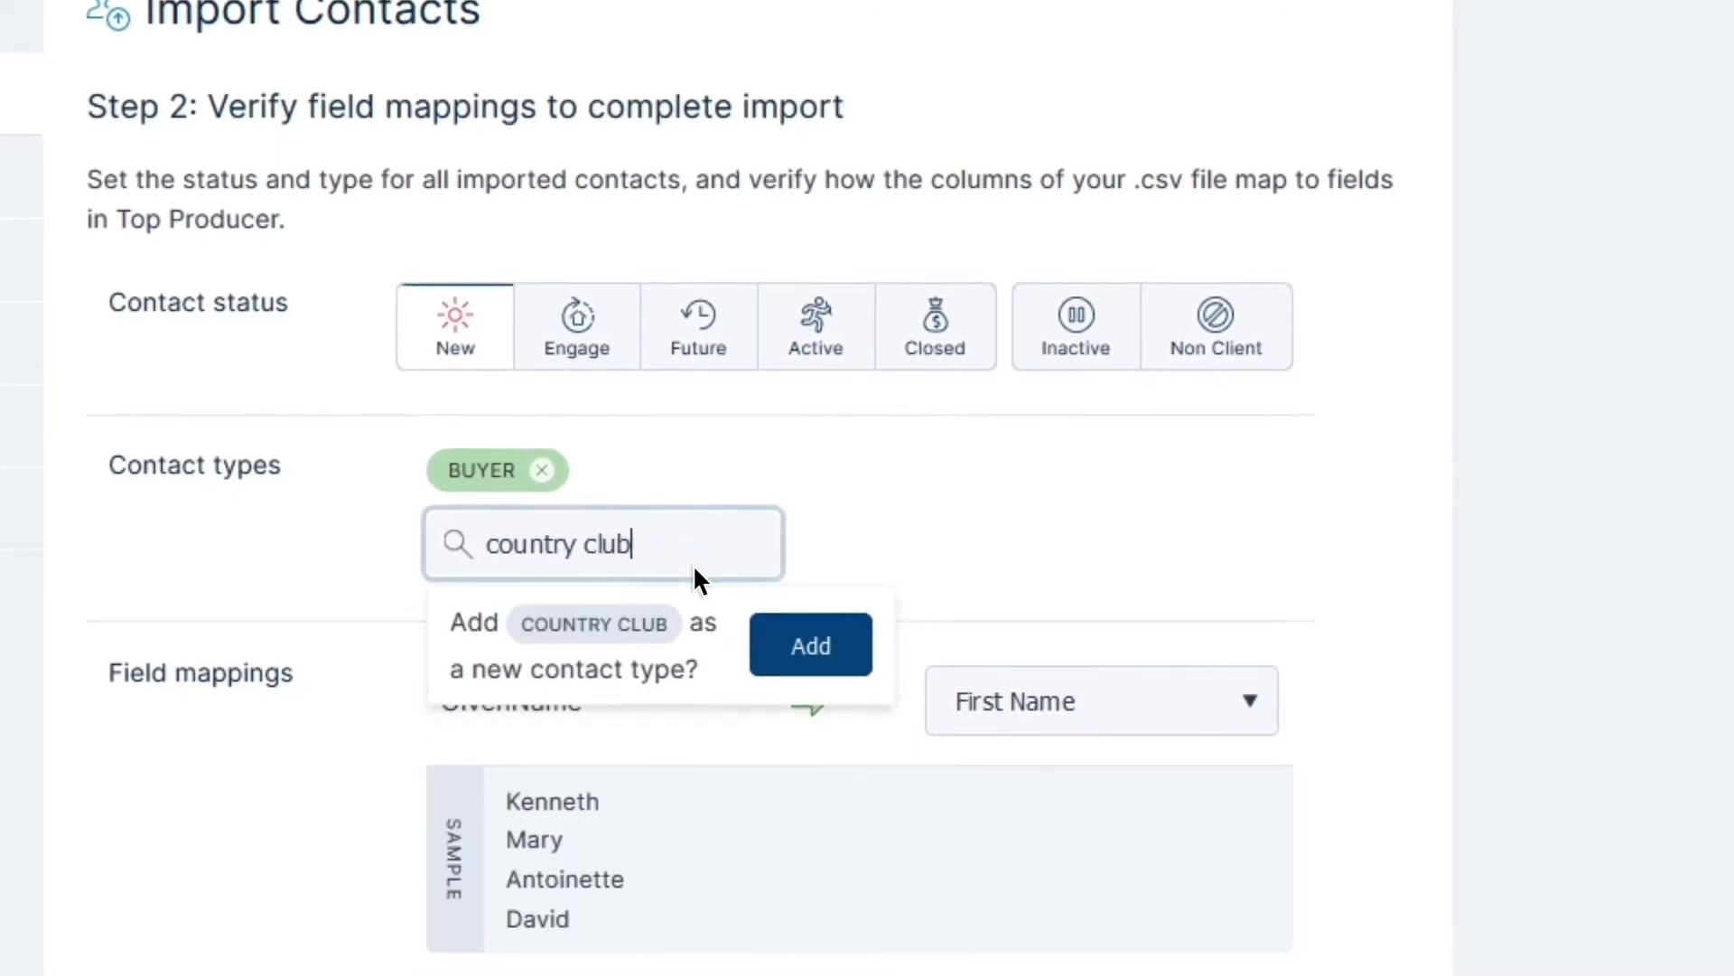
click(850, 654)
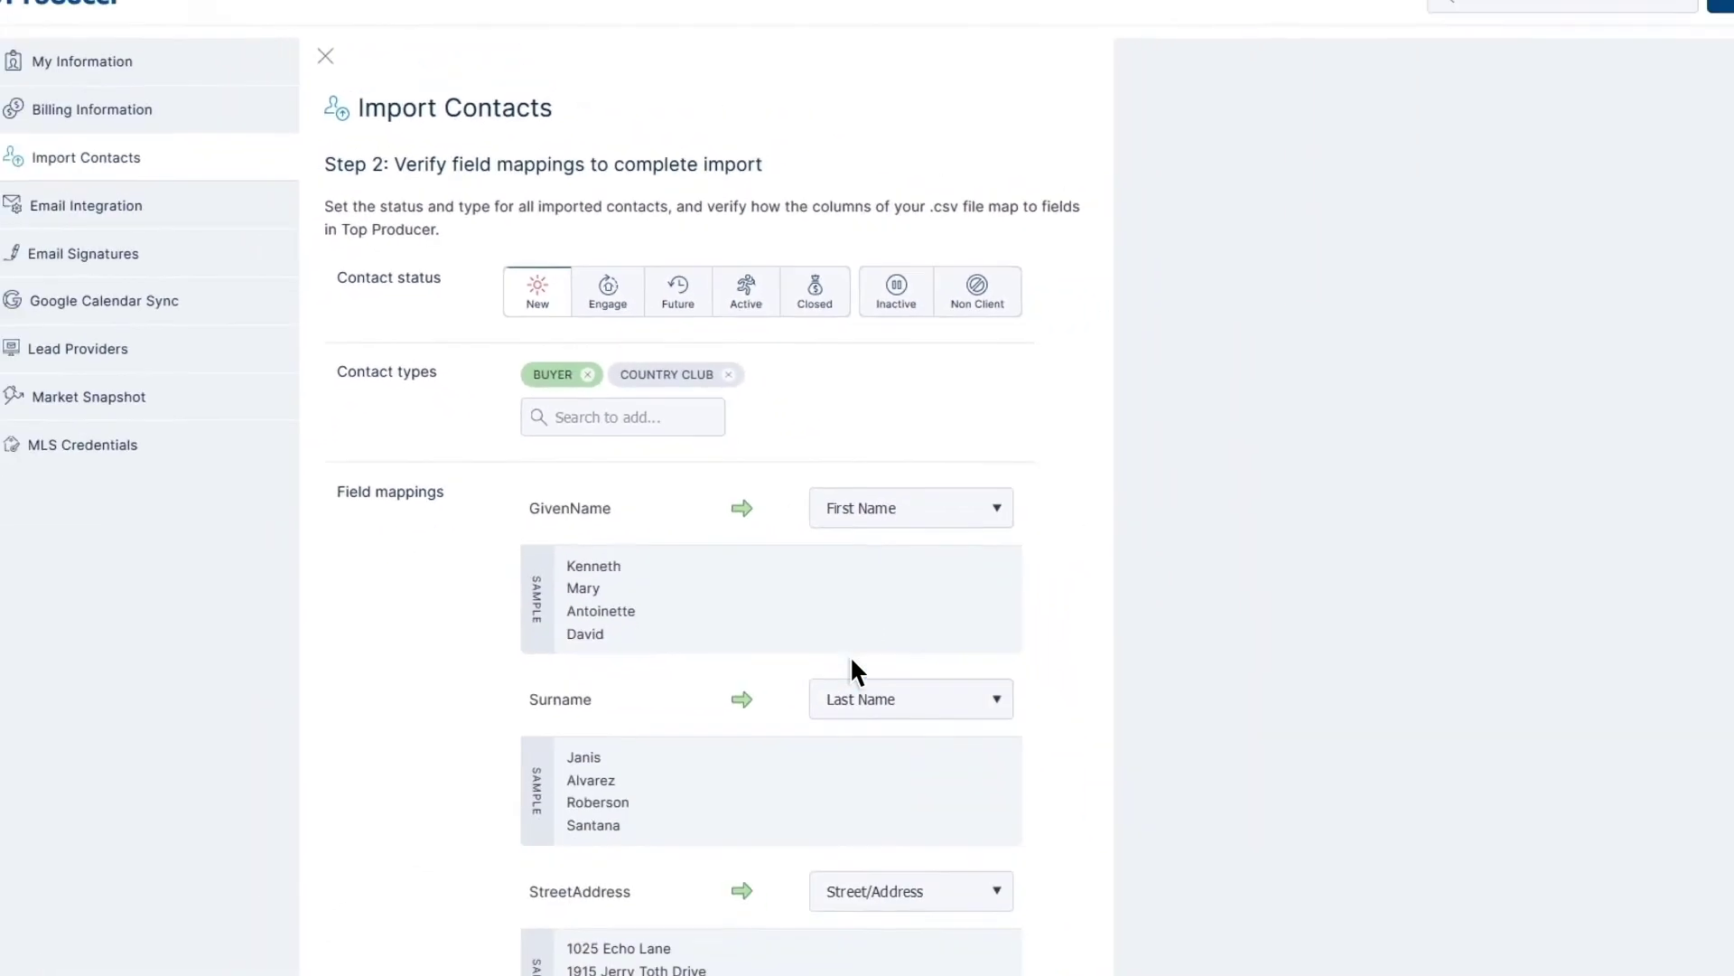
scroll(852, 659, down, 10)
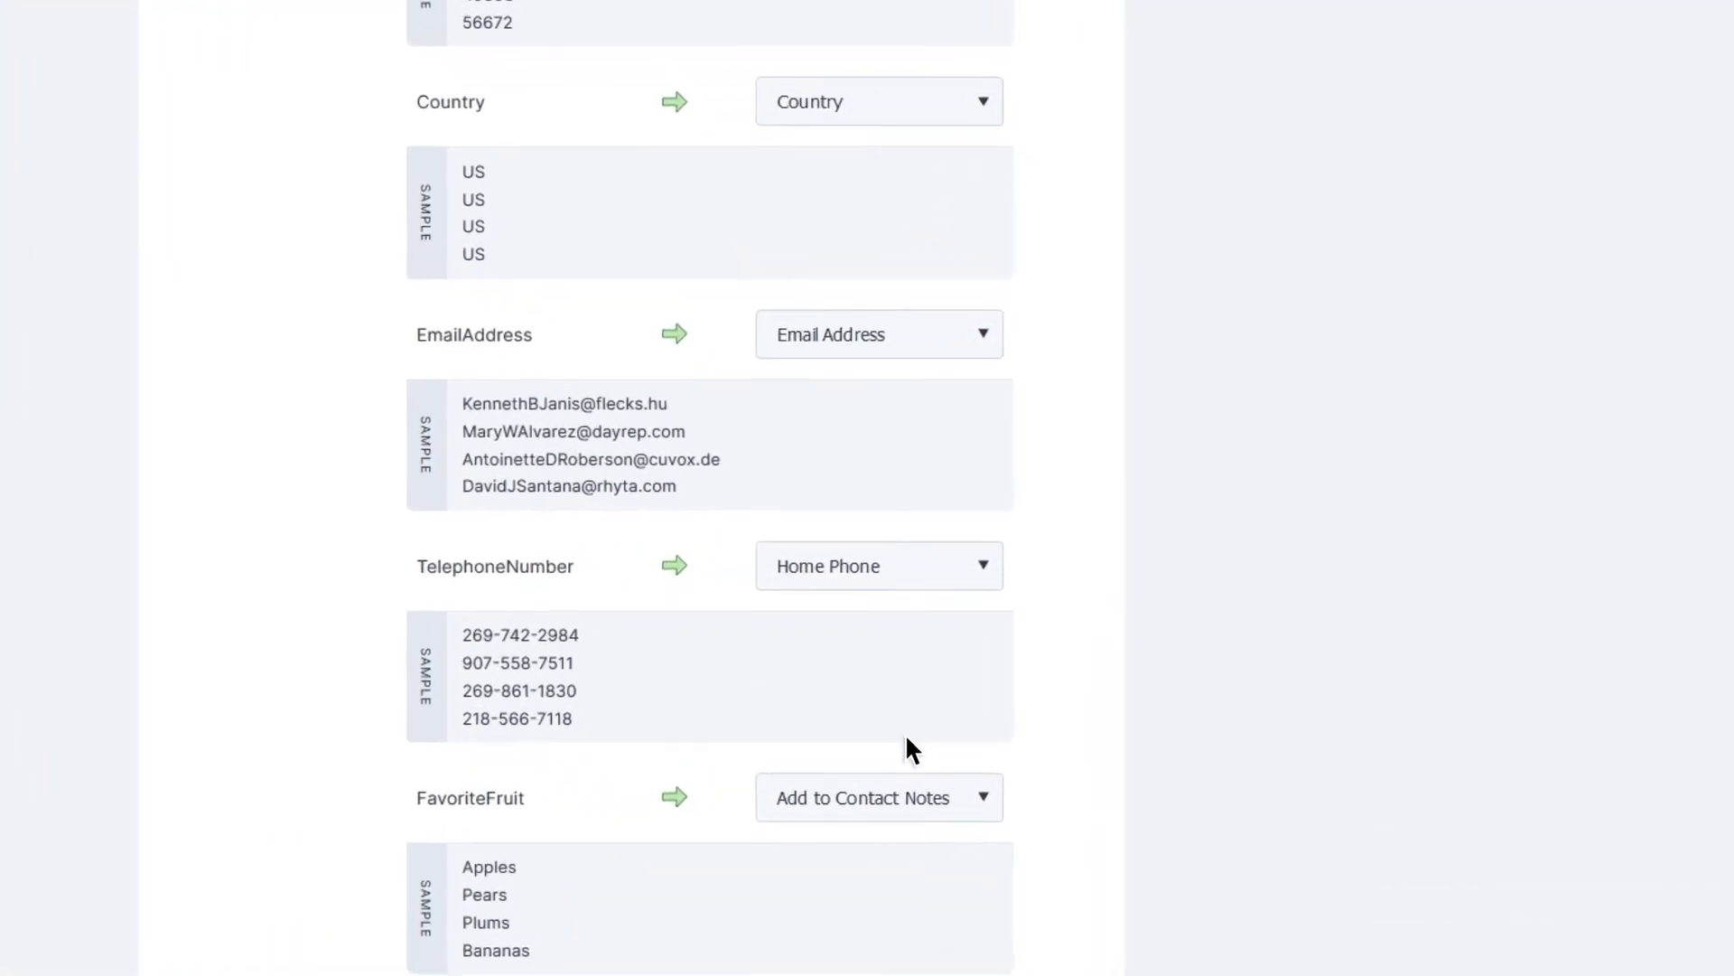
Remap FavoriteFruit to Contact Type and submit the contacts.csv import.
click(961, 799)
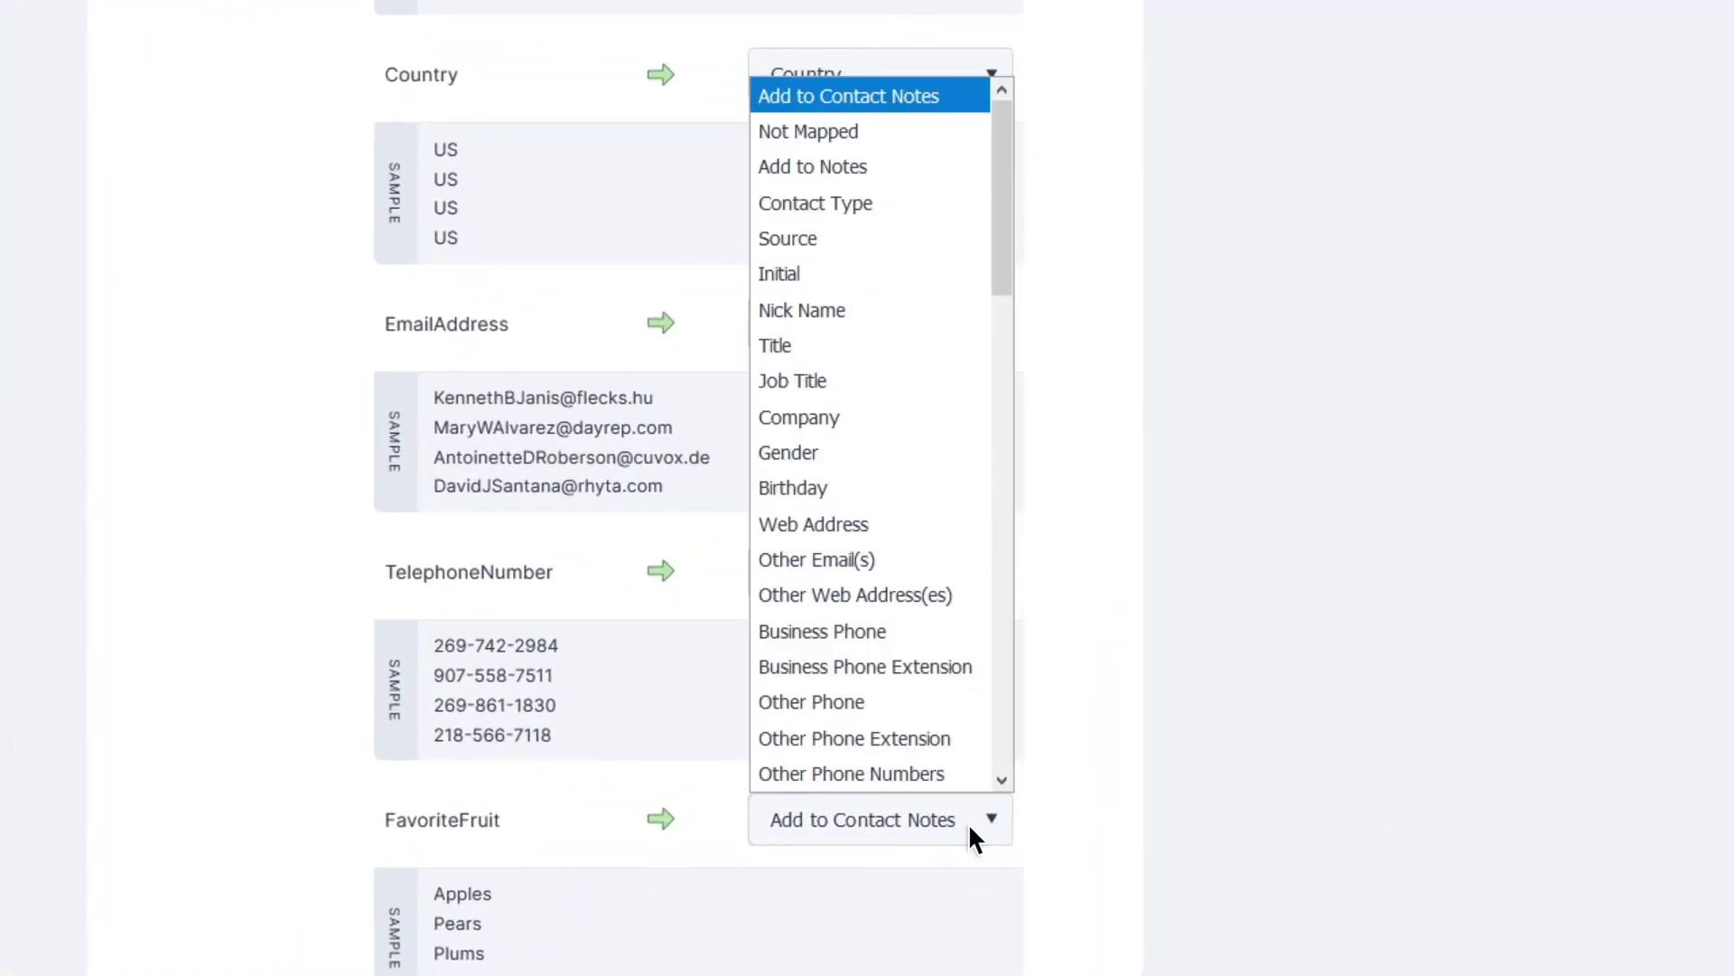
click(924, 206)
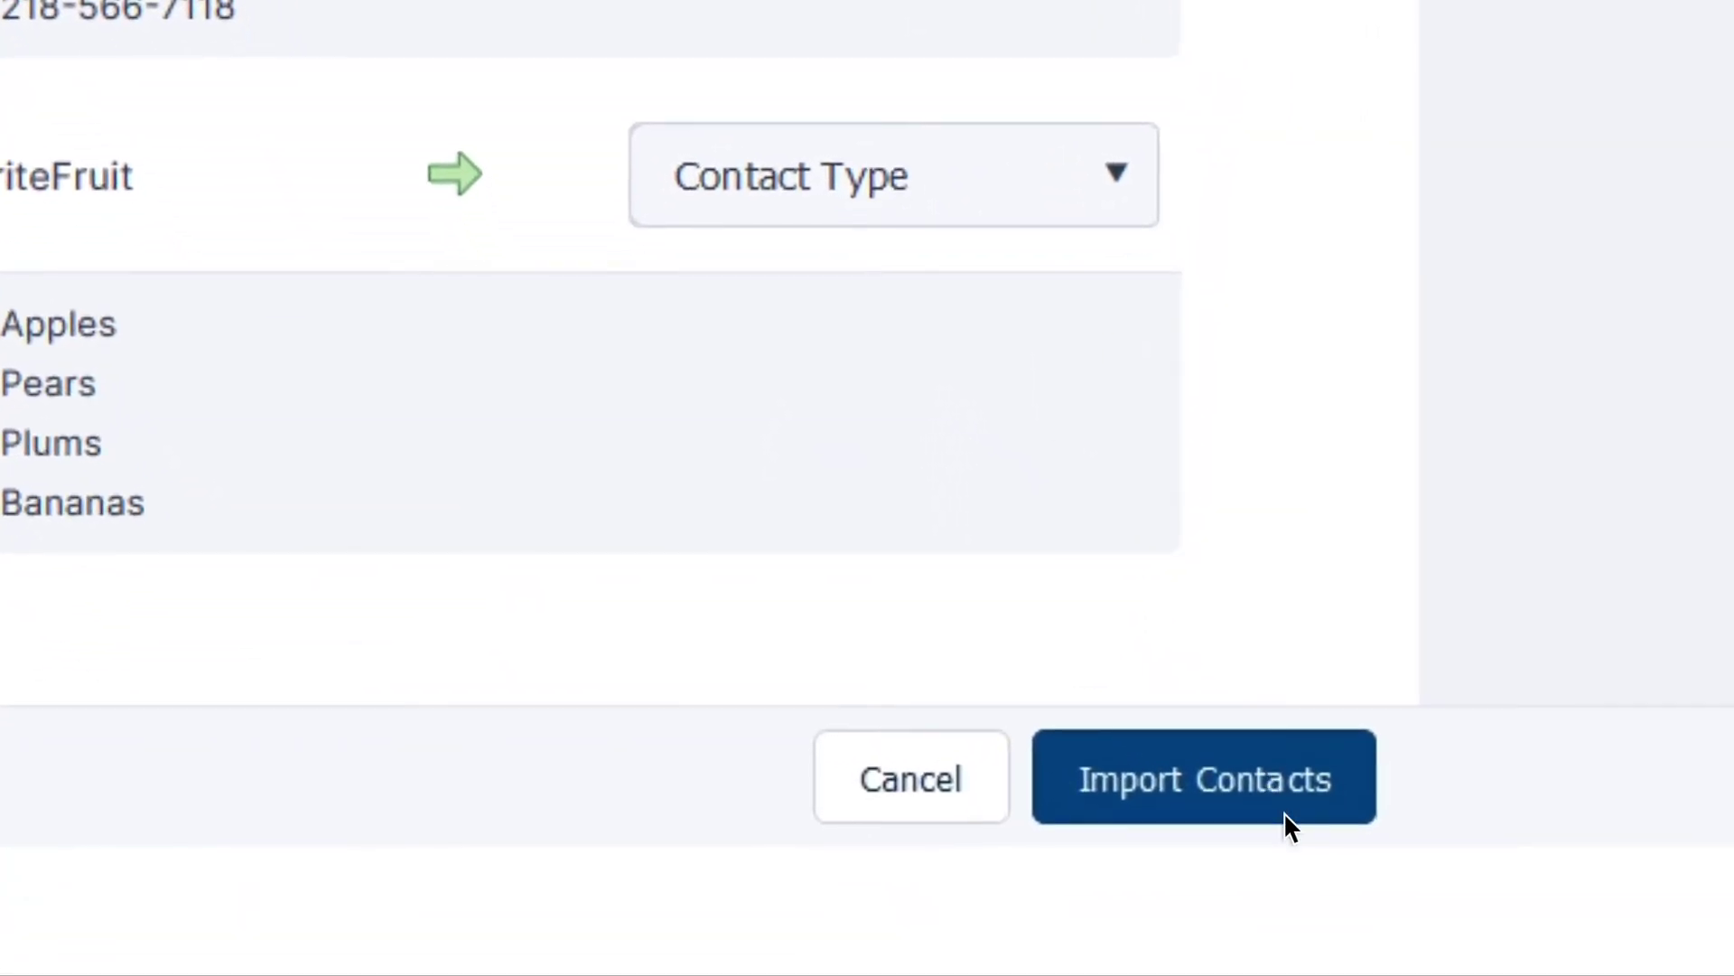
click(1285, 811)
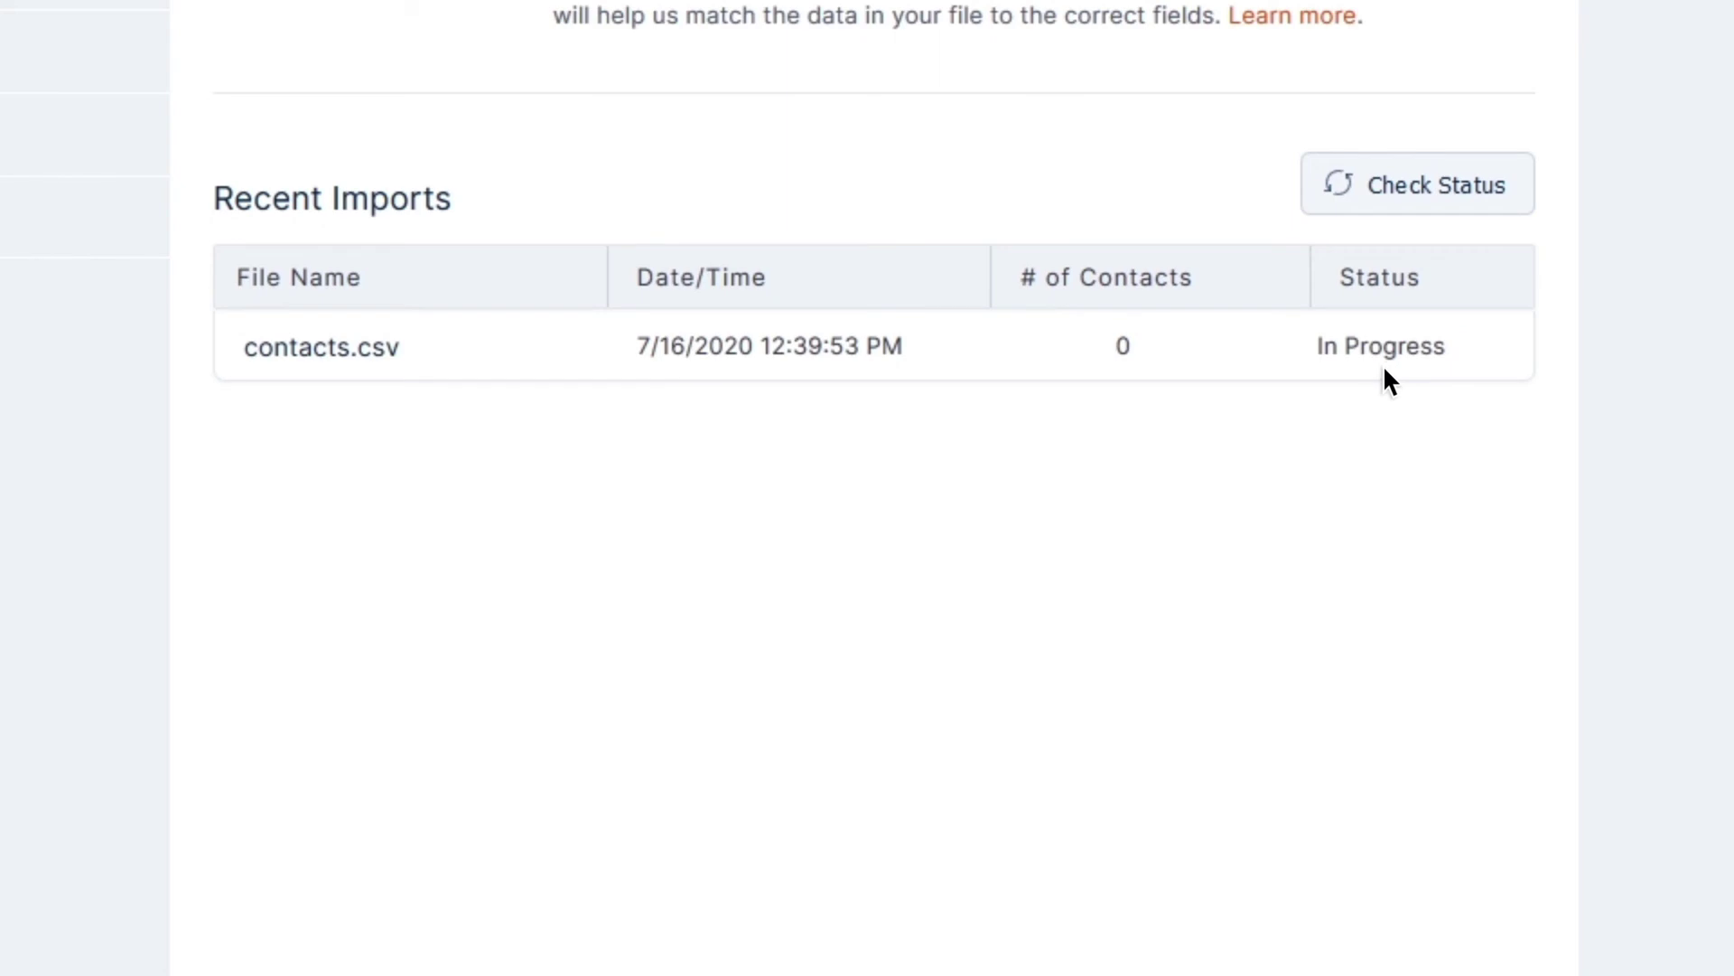
Refresh the import status until contacts.csv shows Completed with 250 contacts.
click(1478, 199)
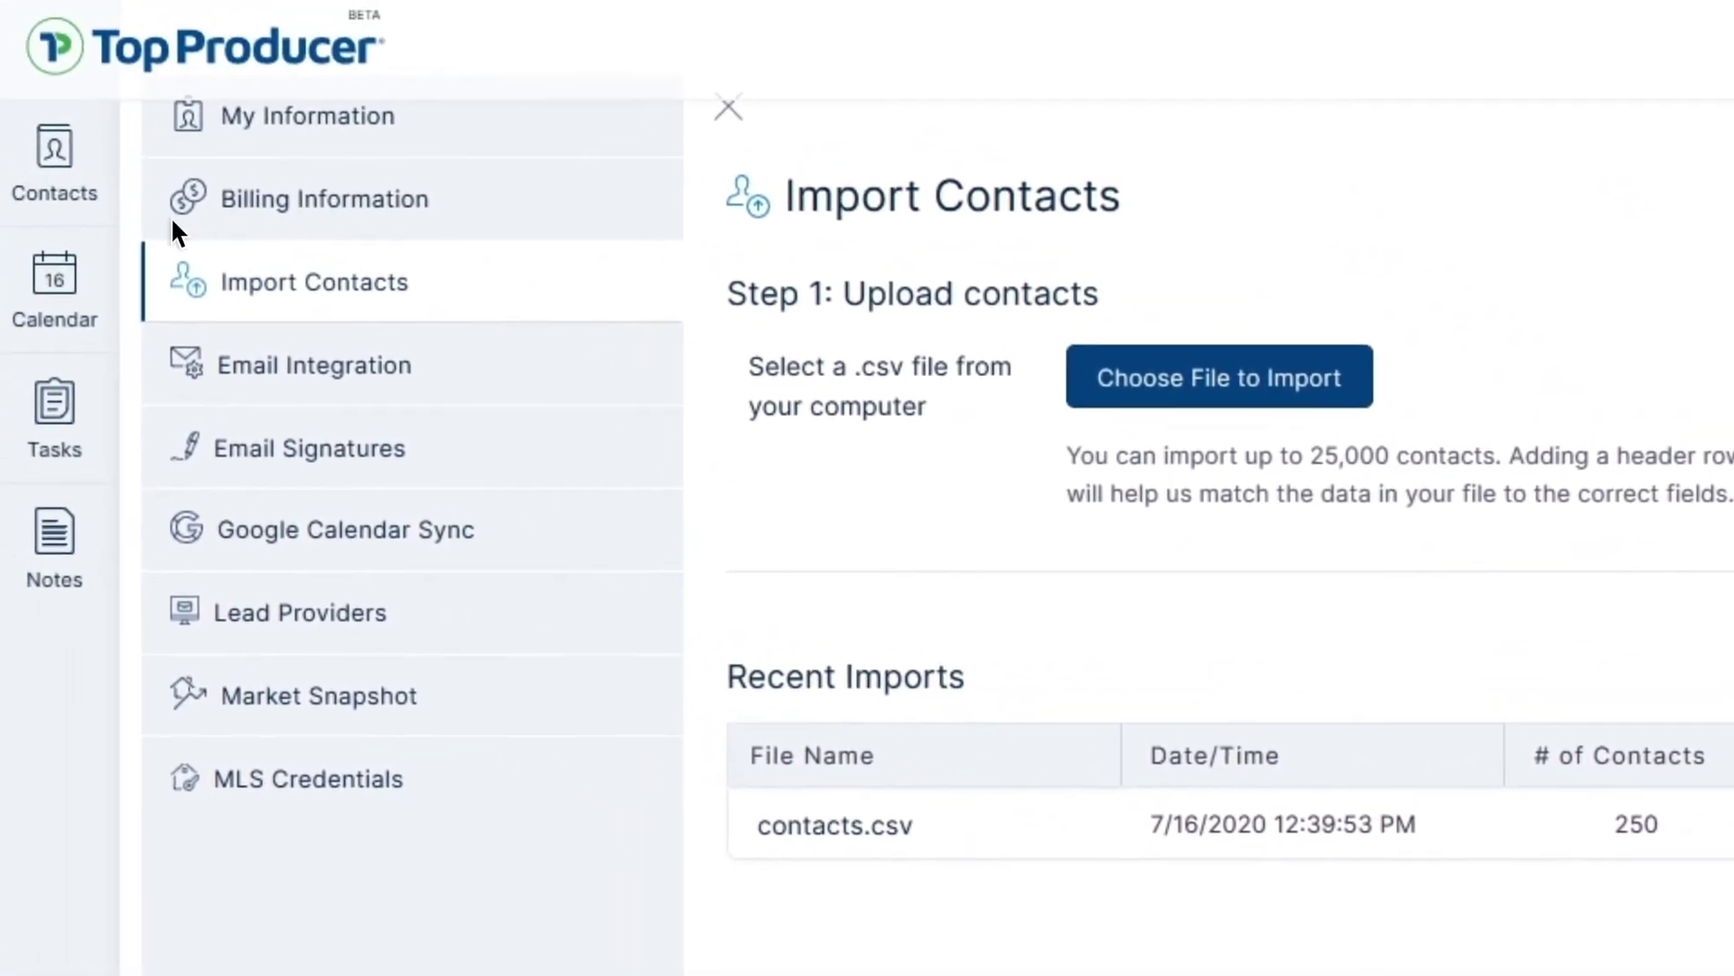
Open the Contacts list to view the 250 imported contacts.
click(106, 208)
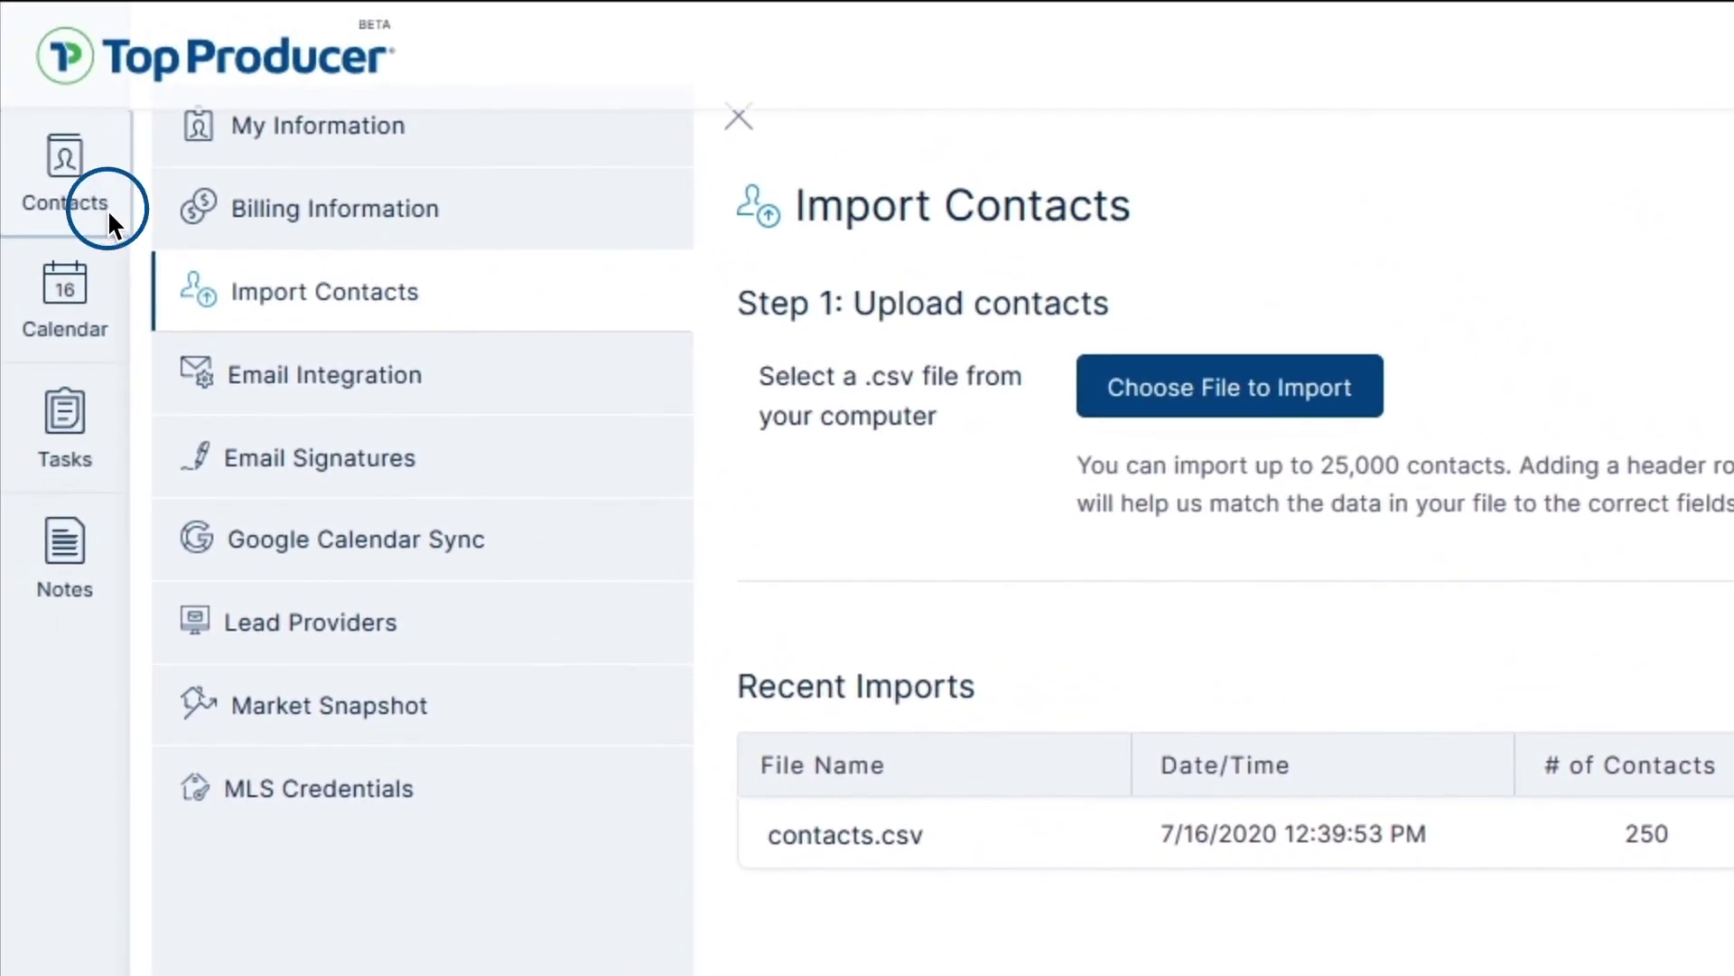